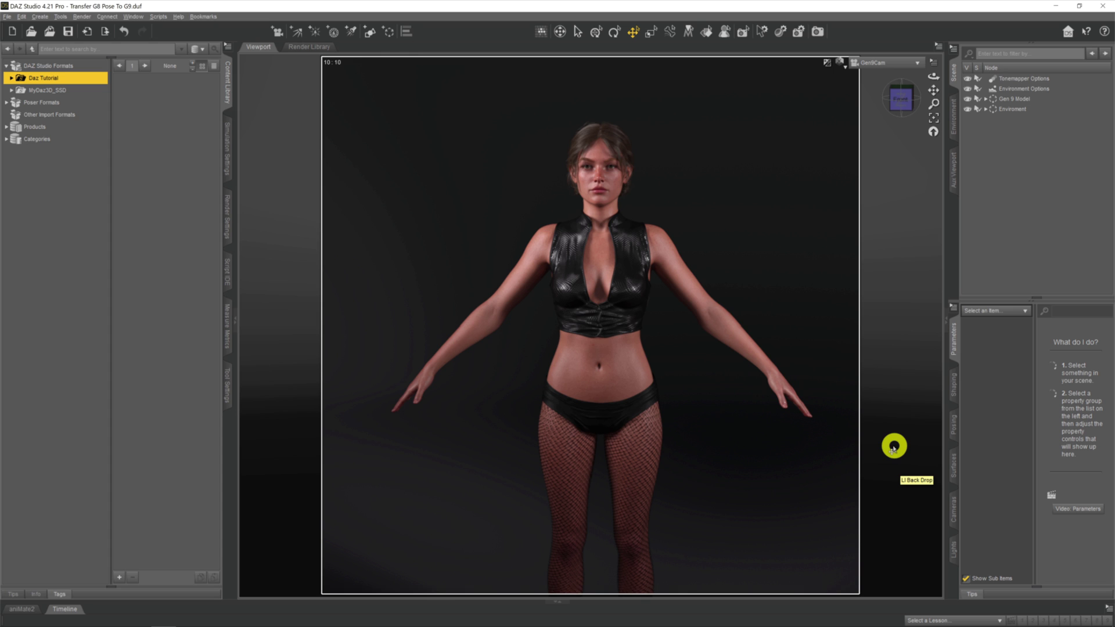
Select the Victoria 9 HD figure inside the Gen 9 Model group and toggle its Transforms parameter group
left_click(1024, 103)
left_click(1038, 112)
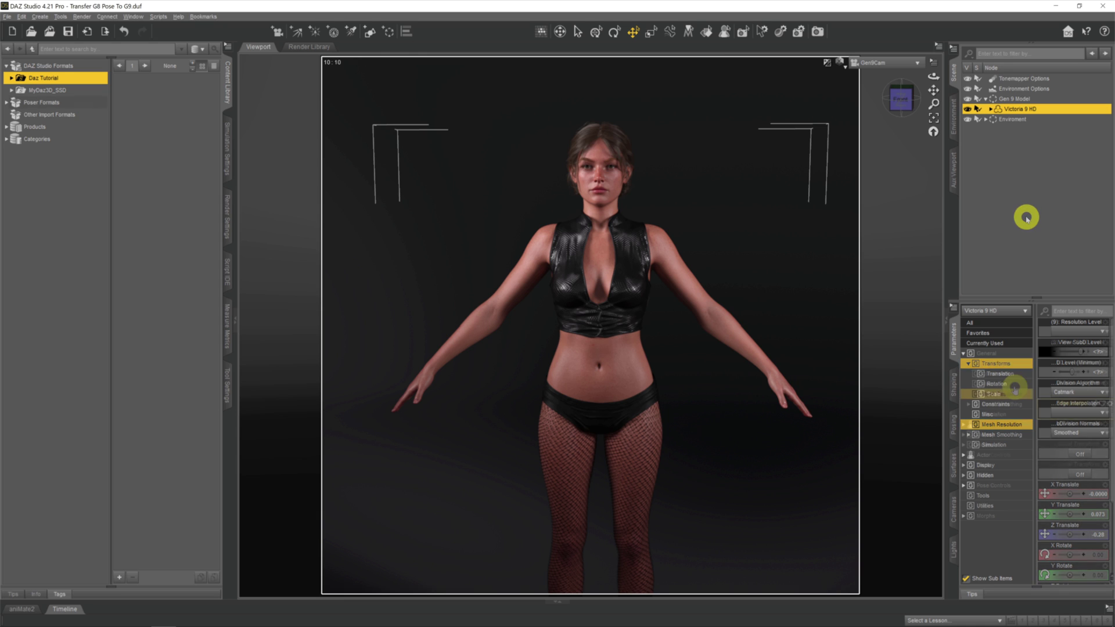
left_click(1009, 364)
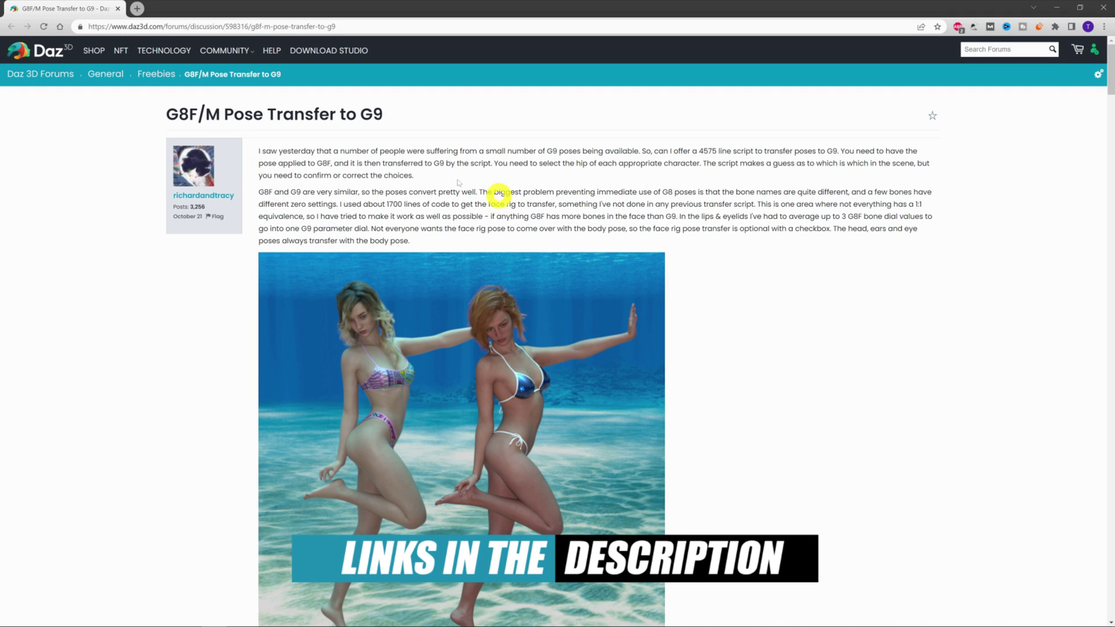
Switch to the browser, read the G8F/M Pose Transfer to G9 forum post and download its attached ZIP file
left_click_drag(664, 151, 878, 151)
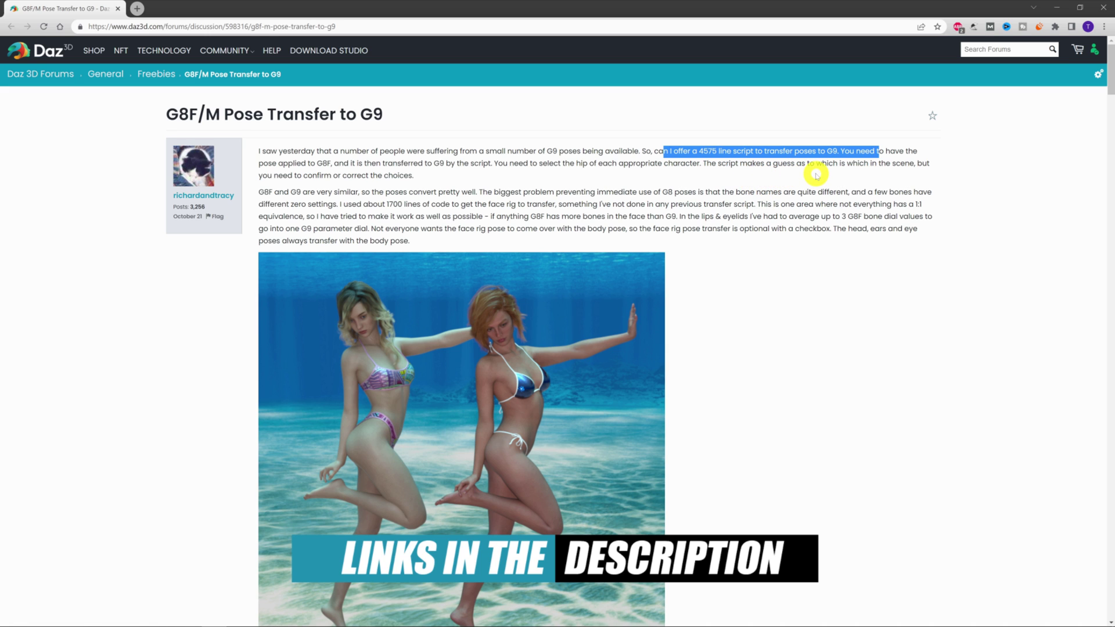
left_click(815, 174)
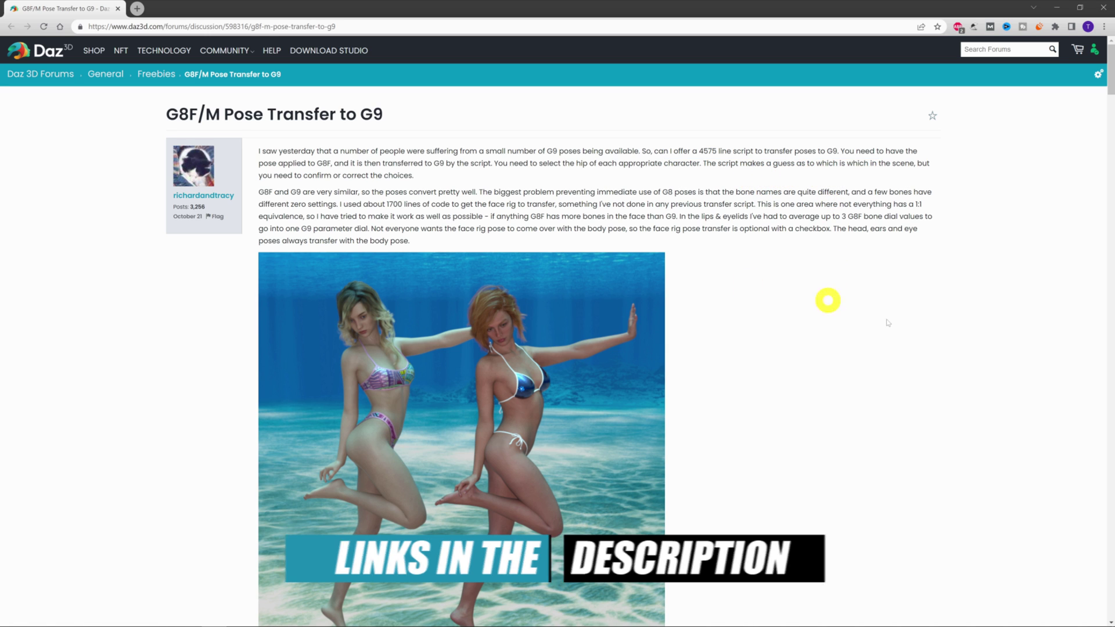
scroll(834, 306, "down", 2)
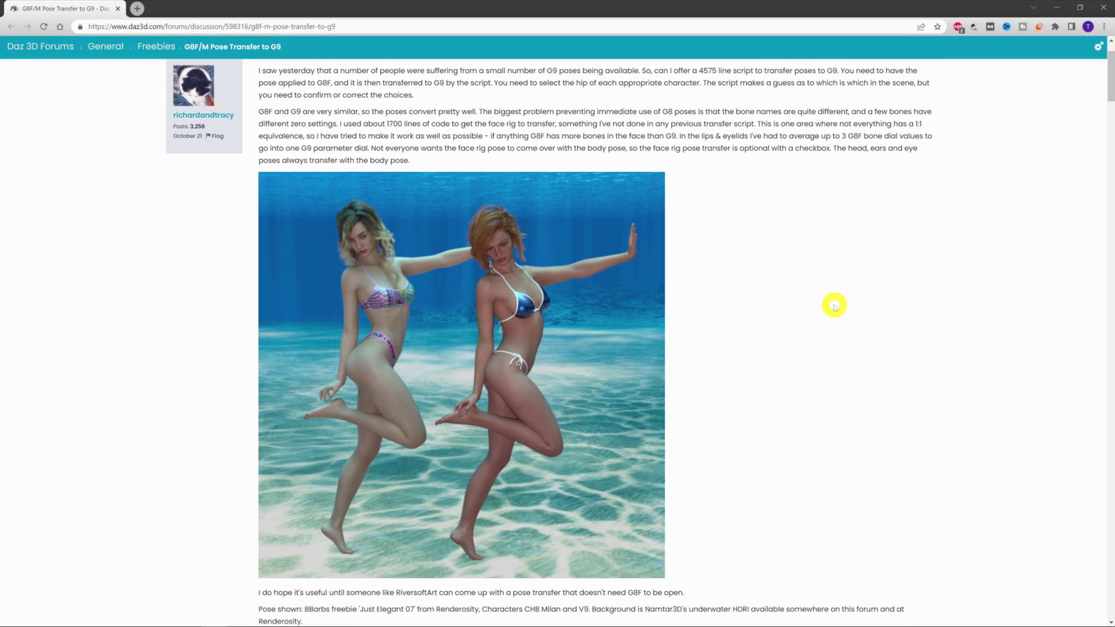
scroll(834, 306, "down", 4)
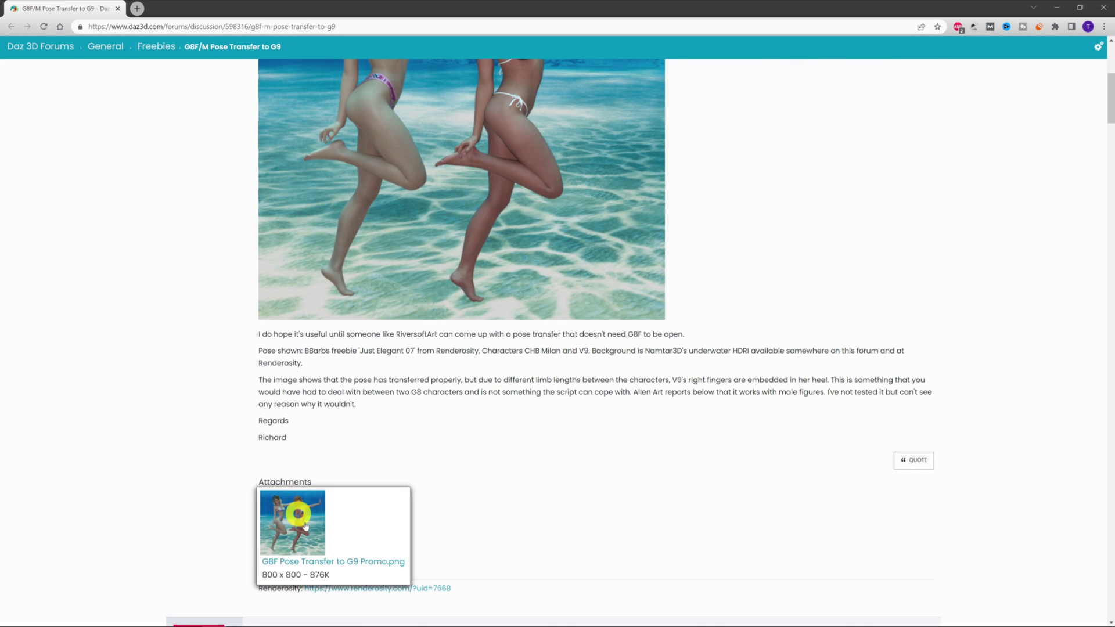
left_click(369, 524)
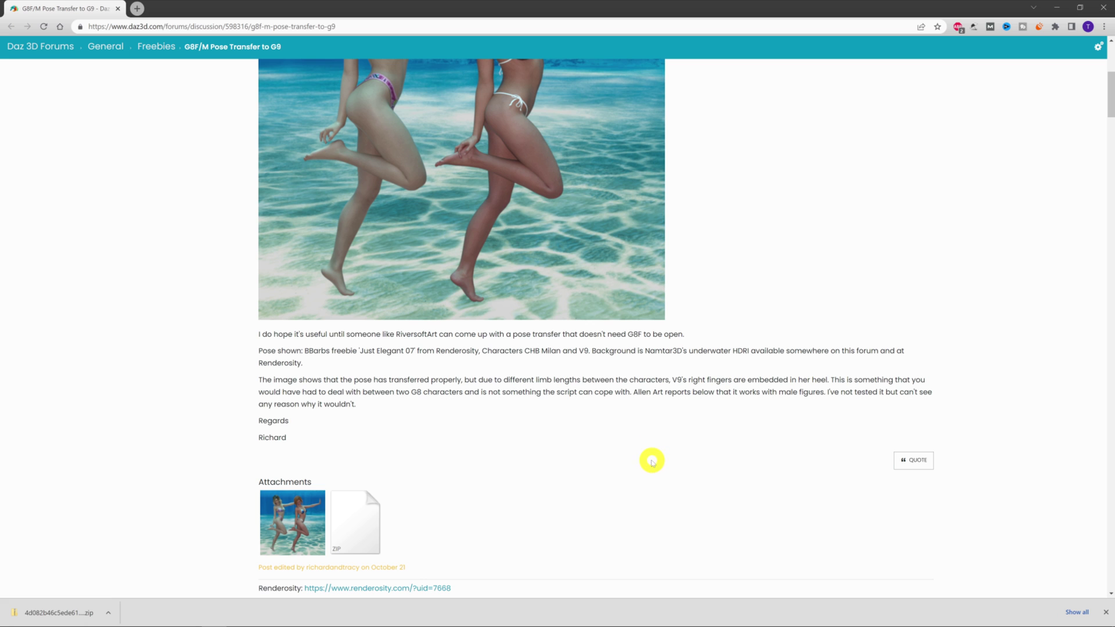
scroll(651, 462, "up", 2)
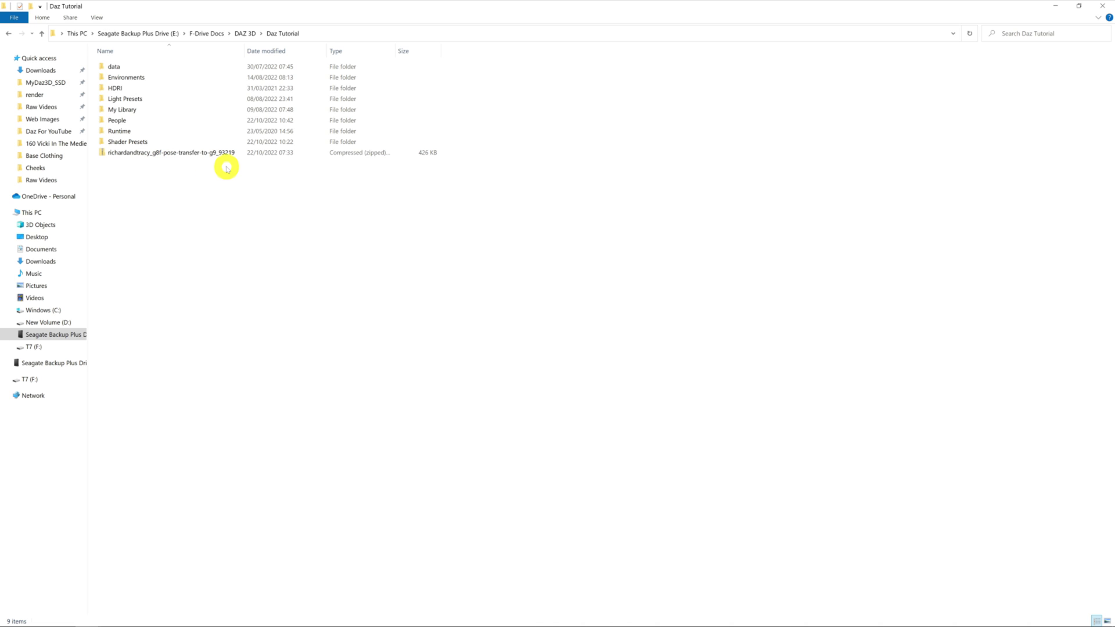
In File Explorer, open the pose transfer zip archive in a new window and move that window clear of the Daz Tutorial file list
left_click_drag(202, 161, 199, 161)
right_click_drag(200, 160, 199, 154)
left_click(195, 154)
right_click(195, 155)
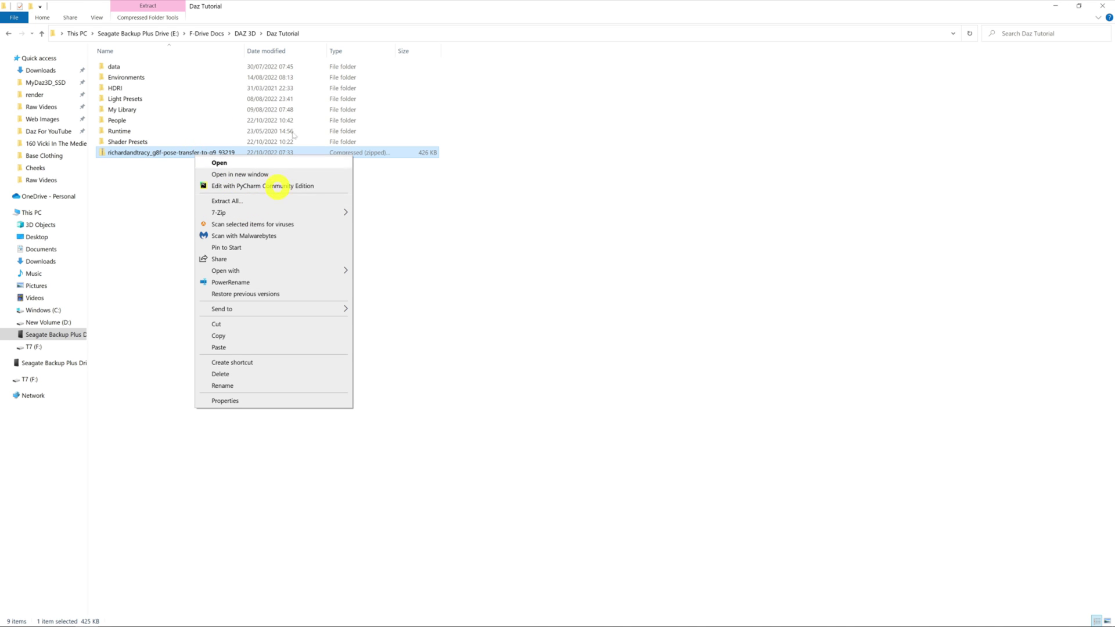
left_click(310, 175)
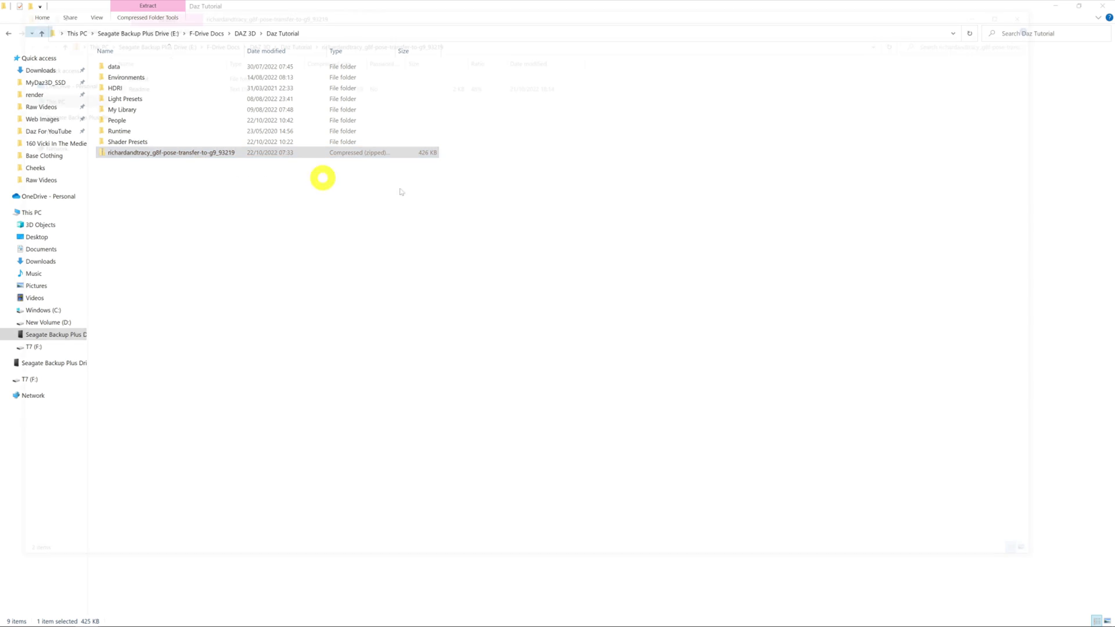
left_click_drag(472, 11, 890, 208)
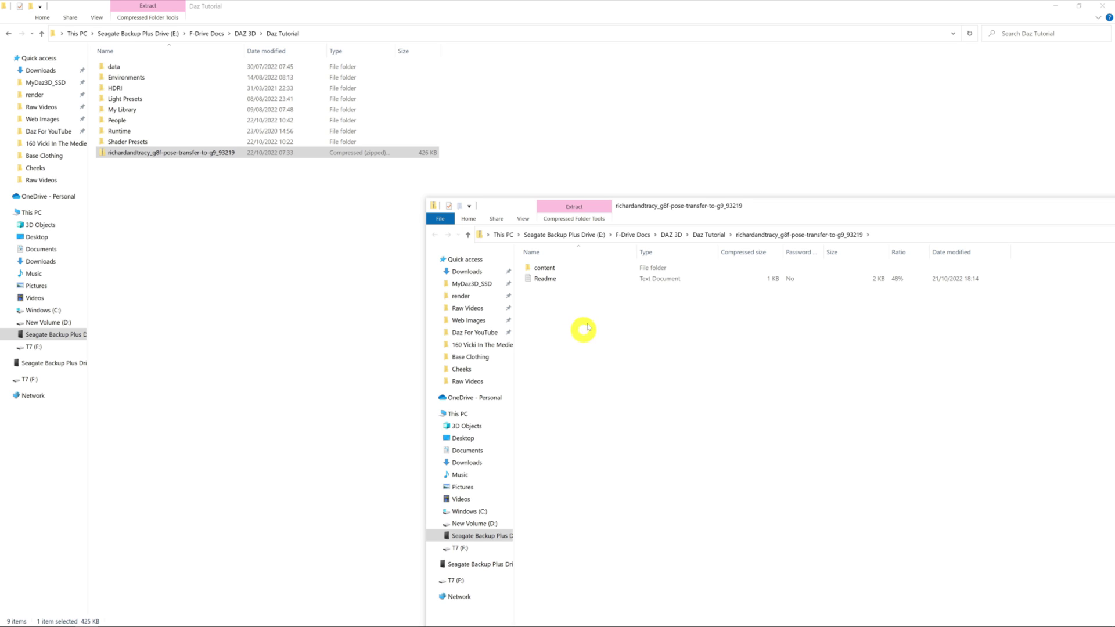
Copy the Scripts folder from the archive's content folder into the Daz Tutorial folder, and open its ChestnutP subfolder
double_click(577, 269)
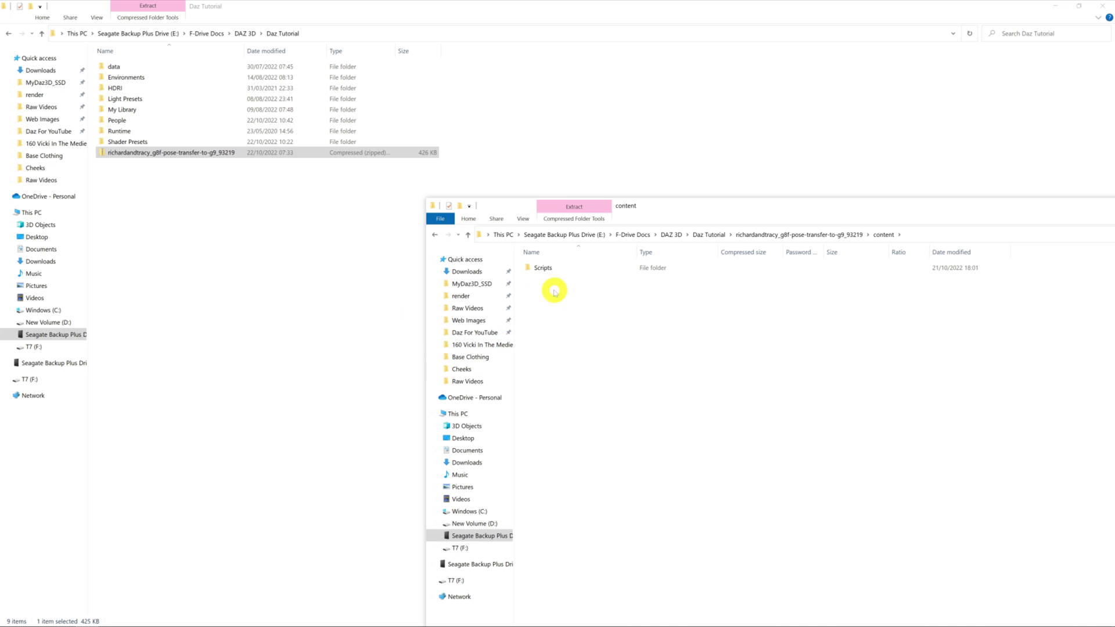
left_click_drag(545, 268, 284, 316)
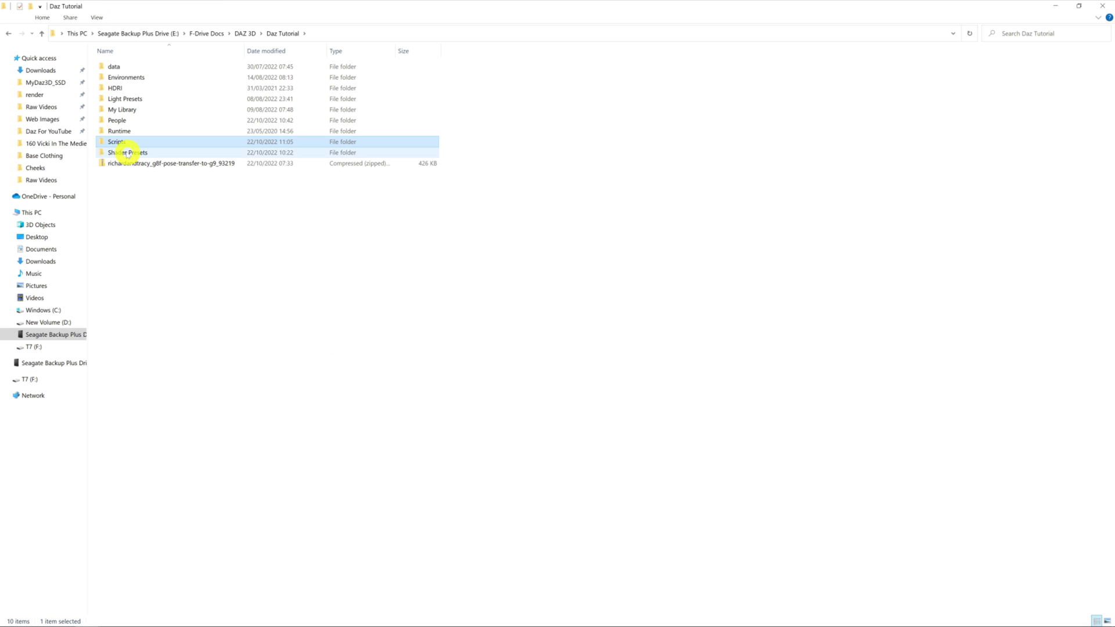
double_click(145, 142)
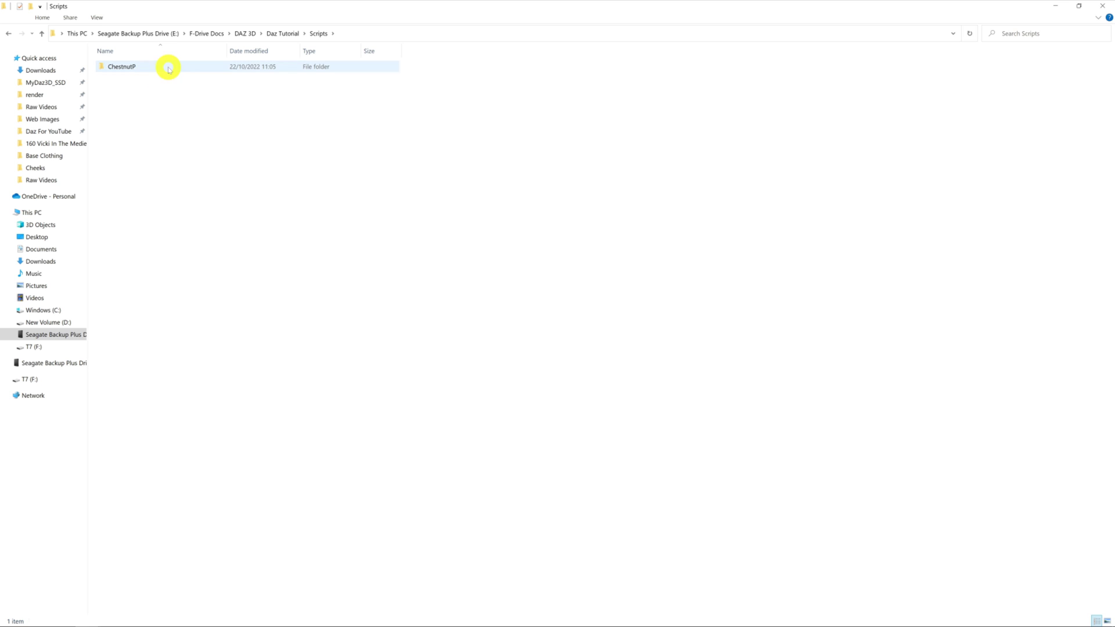
double_click(168, 68)
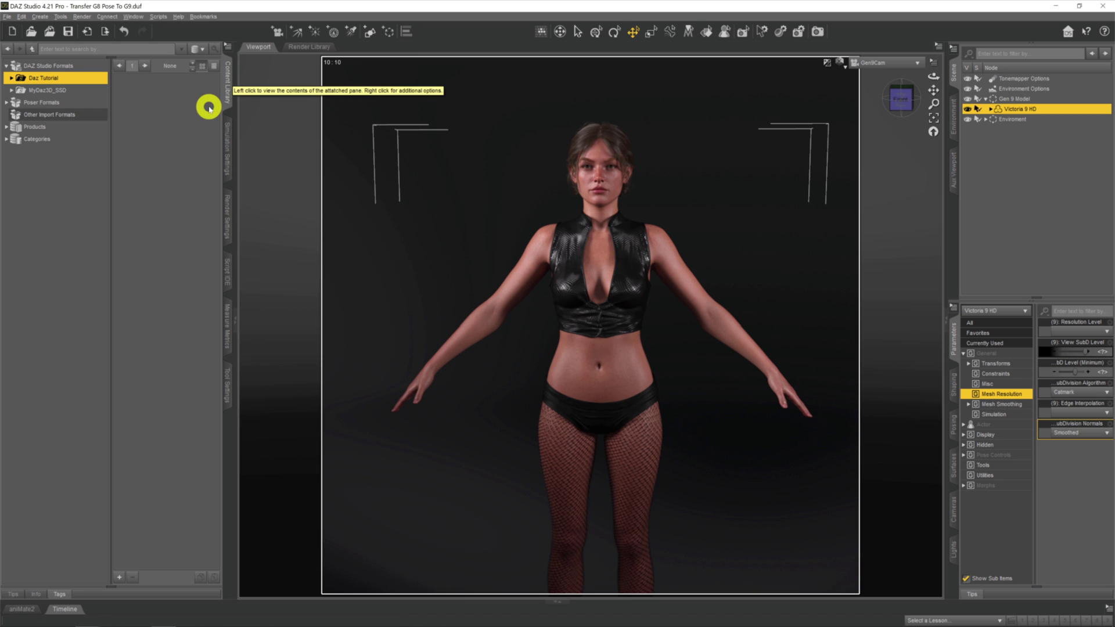
Back in DAZ Studio, expand the Daz Tutorial library, check the MyDaz3D_SSD library's folders, and refresh Daz Tutorial
double_click(82, 80)
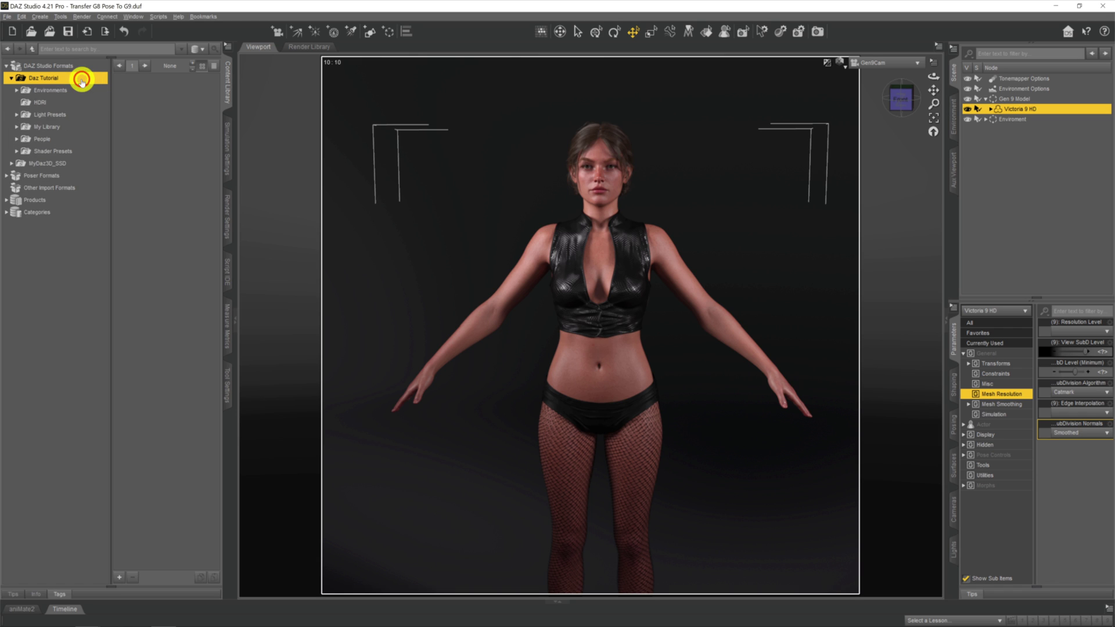
double_click(76, 165)
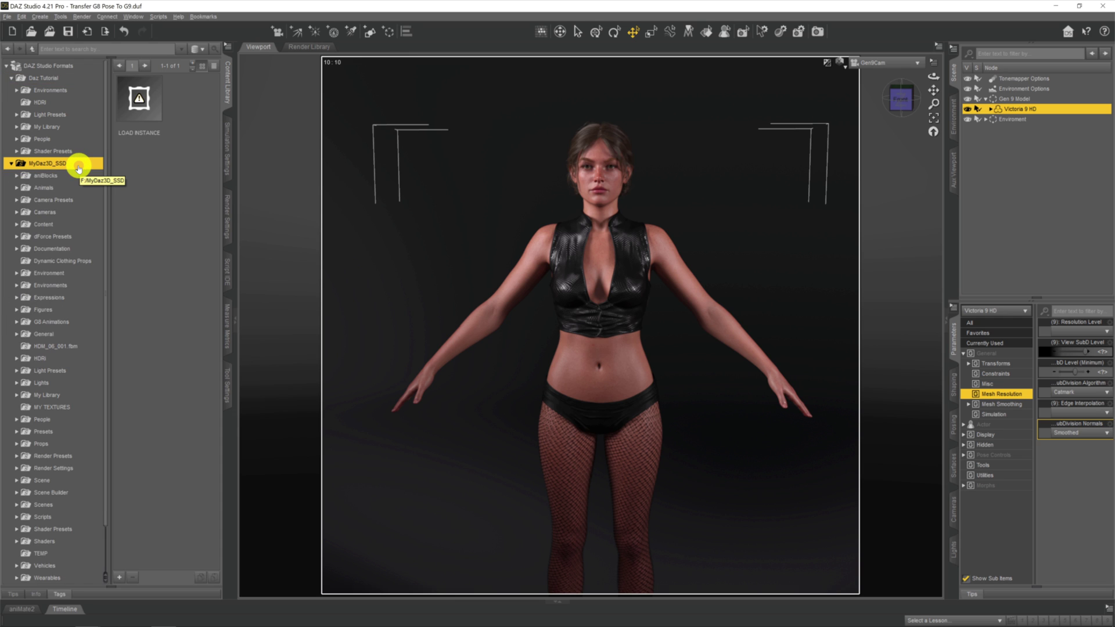
double_click(77, 163)
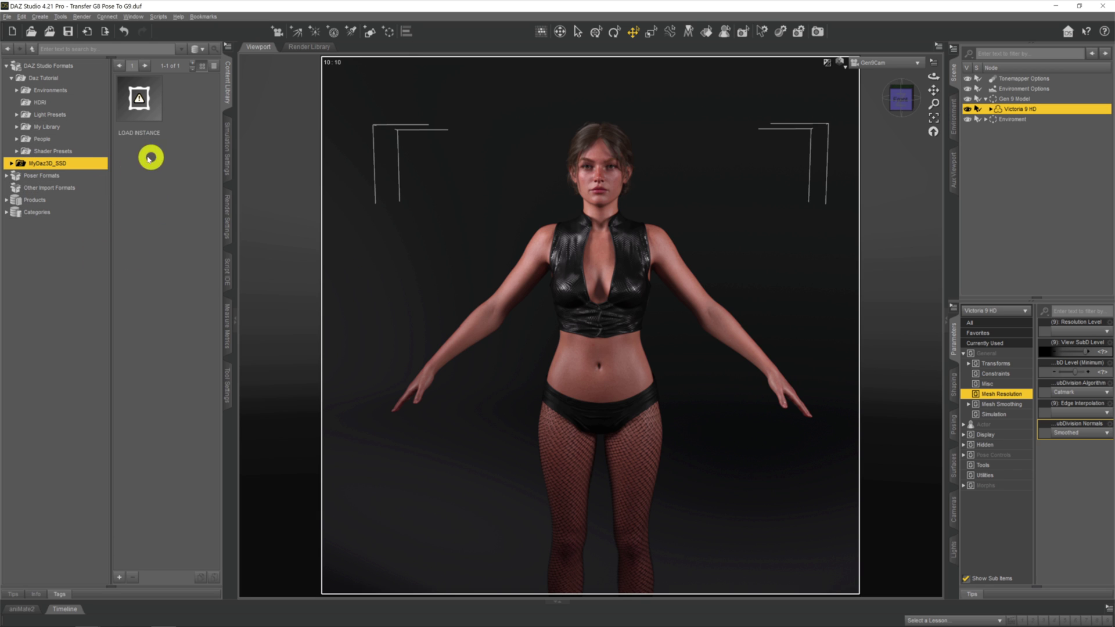
left_click(68, 76)
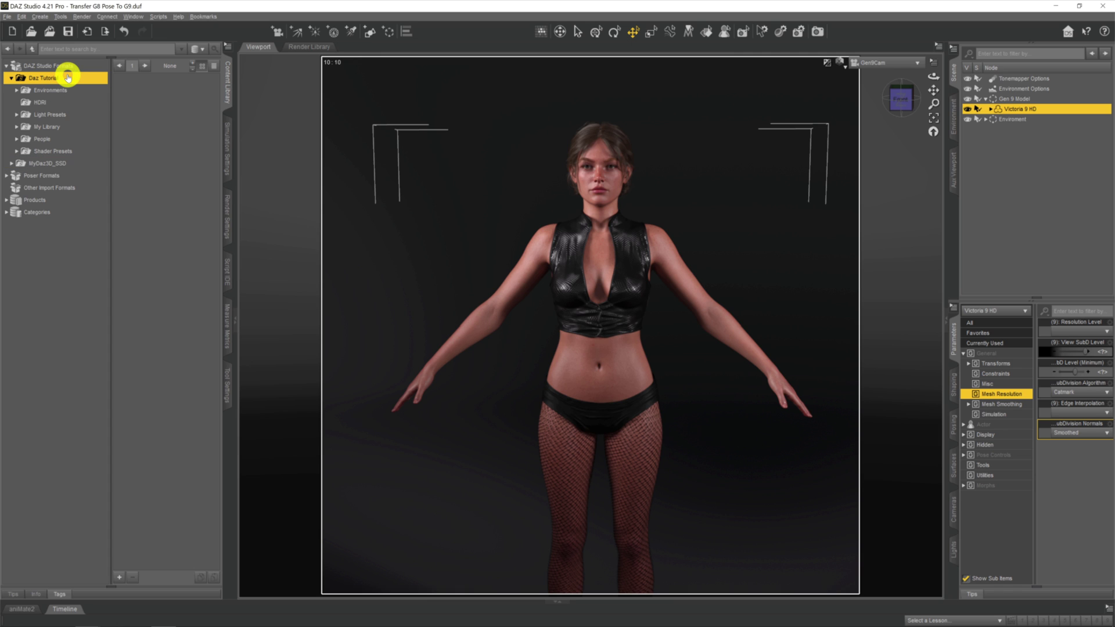
right_click(79, 80)
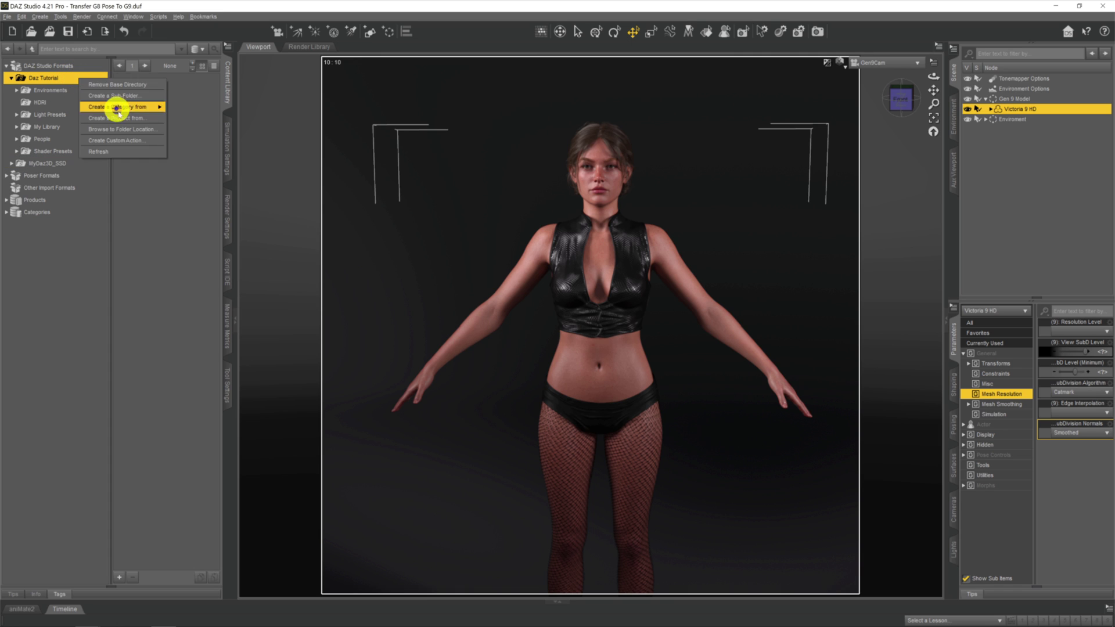
left_click(110, 150)
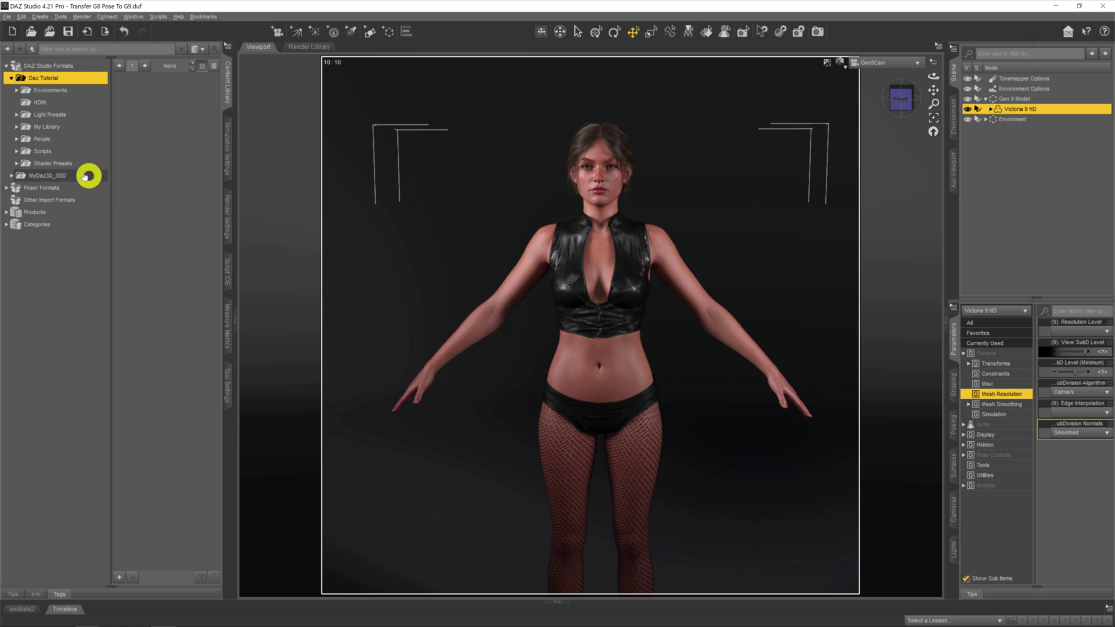
Expand the Scripts folder in the Daz Tutorial library and show the contents of ChestnutP
left_click(42, 151)
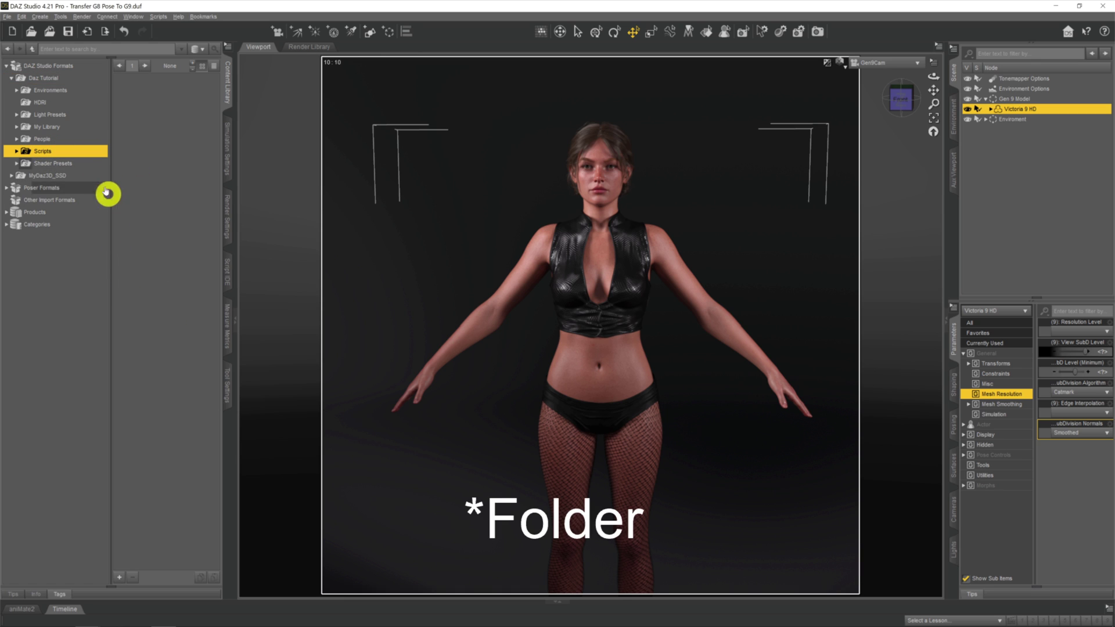
double_click(79, 152)
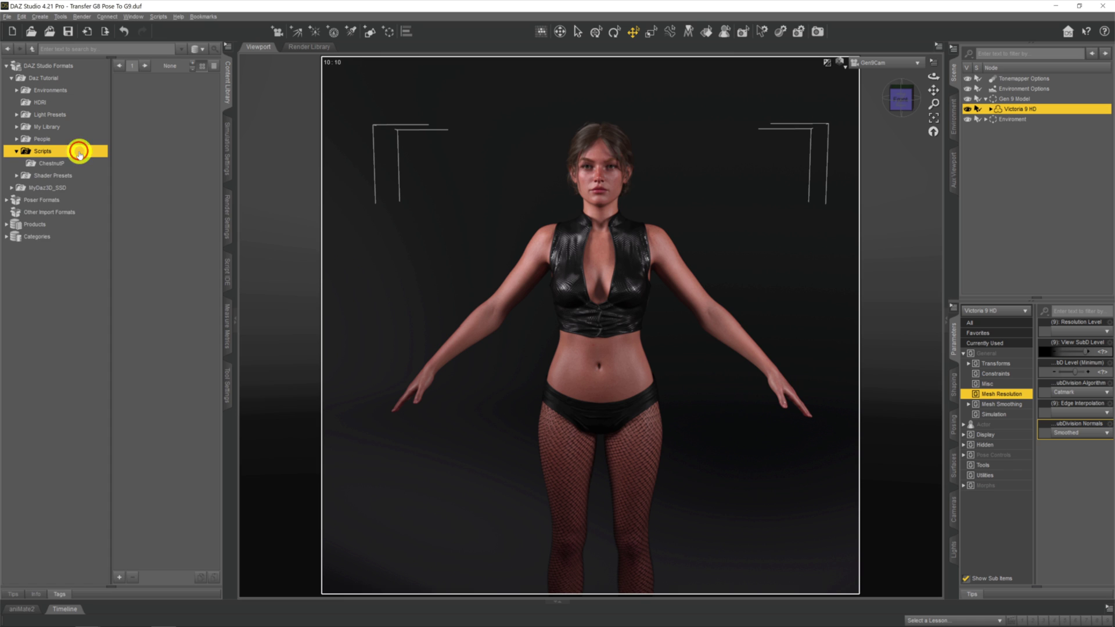
left_click(80, 163)
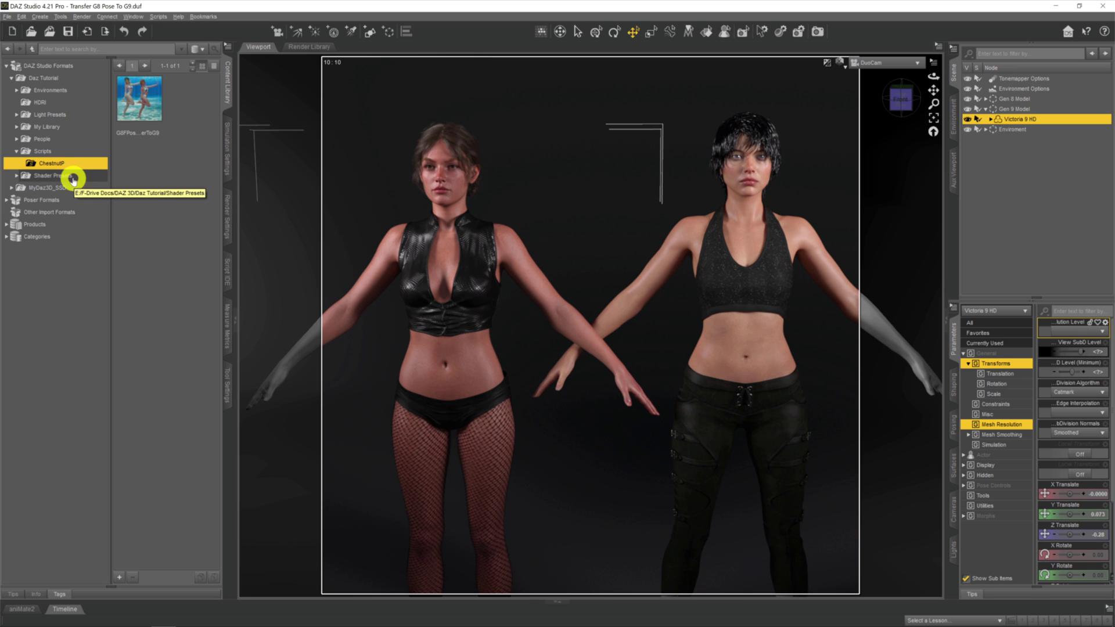
Expand the People folder in the Daz Tutorial library and open the Genesis 8 Female Flat Feet pose folder
double_click(68, 143)
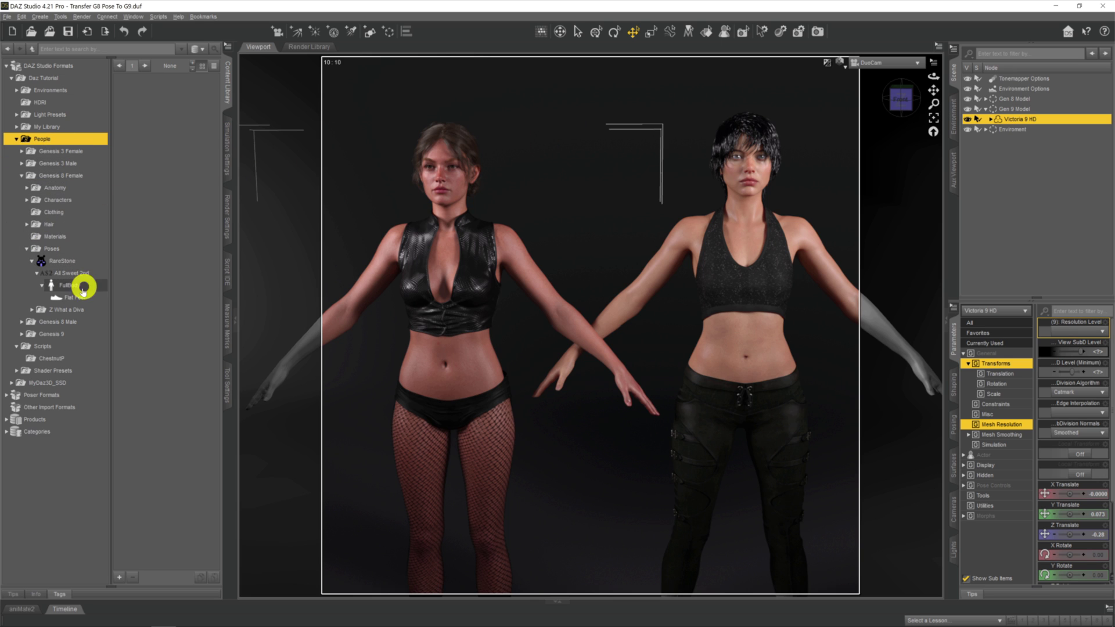
left_click(77, 297)
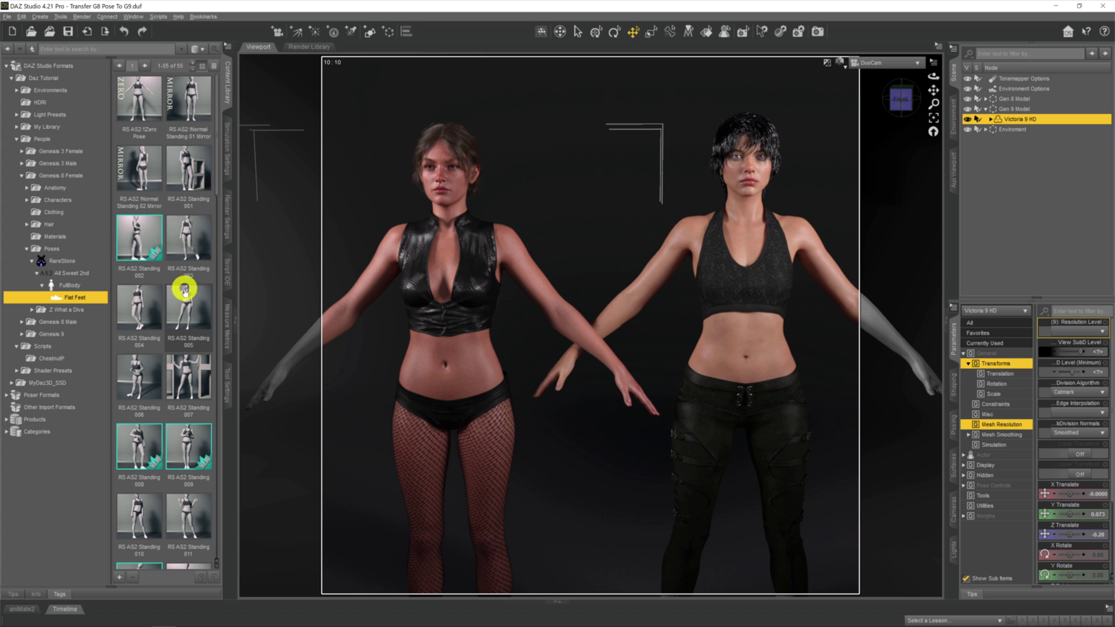
Try to apply the Genesis 8 pose RS AS2 Standing 004 directly to Victoria 9 HD
left_click(154, 320)
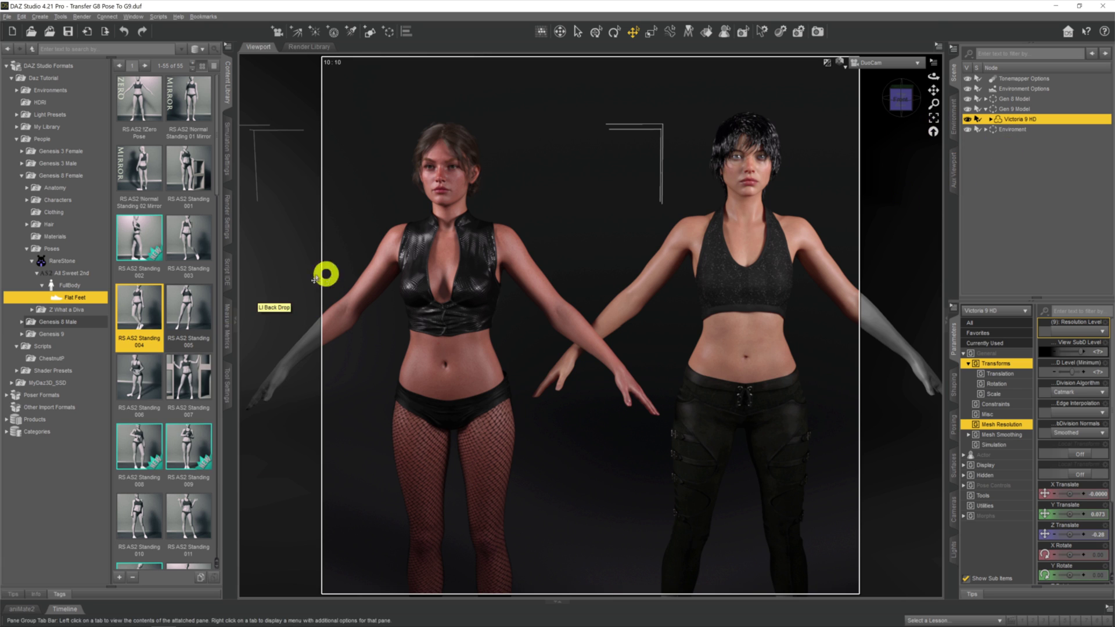
mouse_move(134, 303)
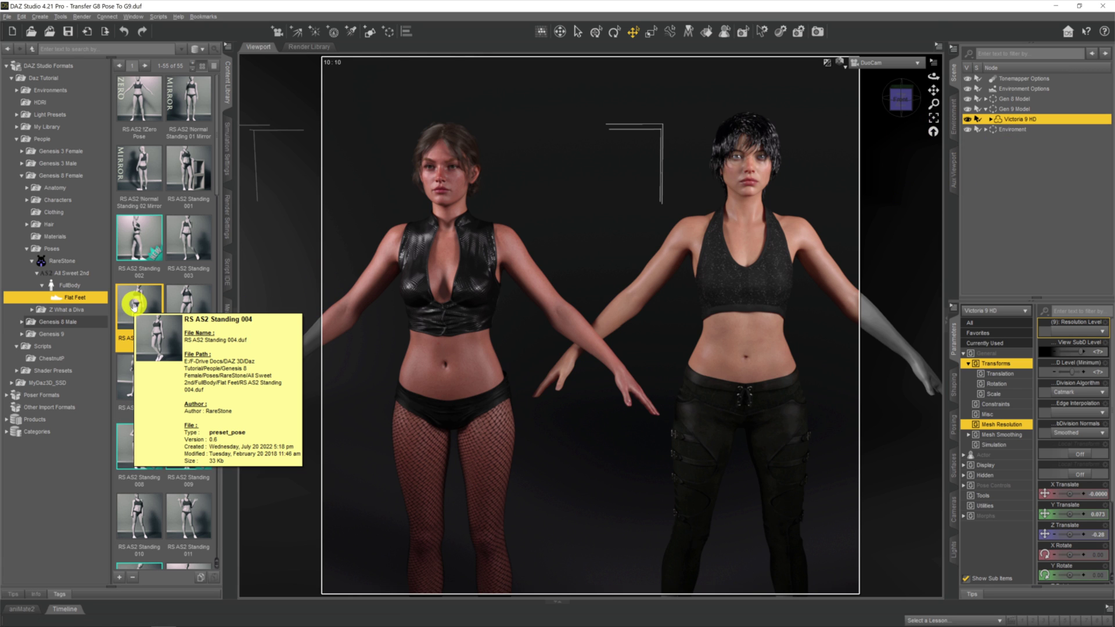
right_click(131, 308)
left_click(137, 319)
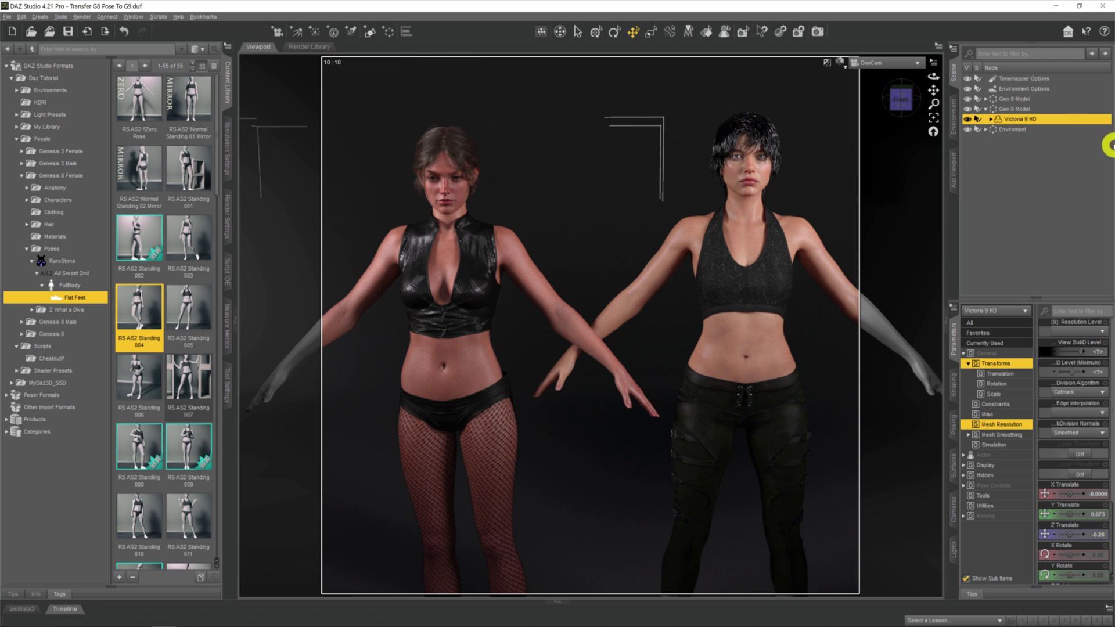
Inspect the bones under Victoria 9 HD's hip, collapse the figure's hierarchy and undo the applied pose
double_click(1059, 118)
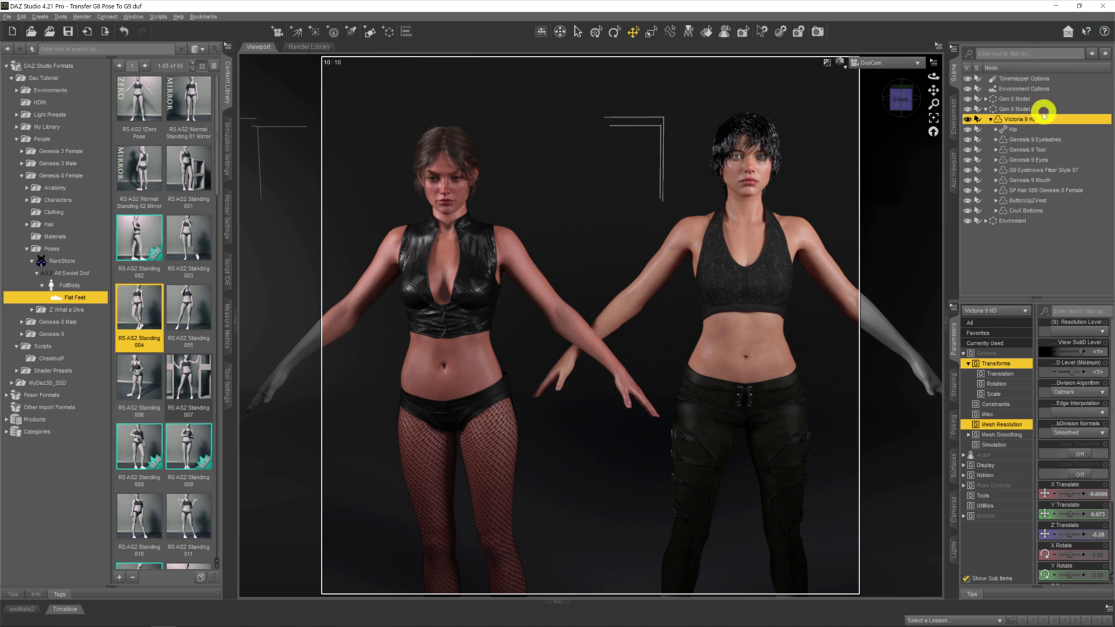
double_click(1038, 129)
double_click(1043, 149)
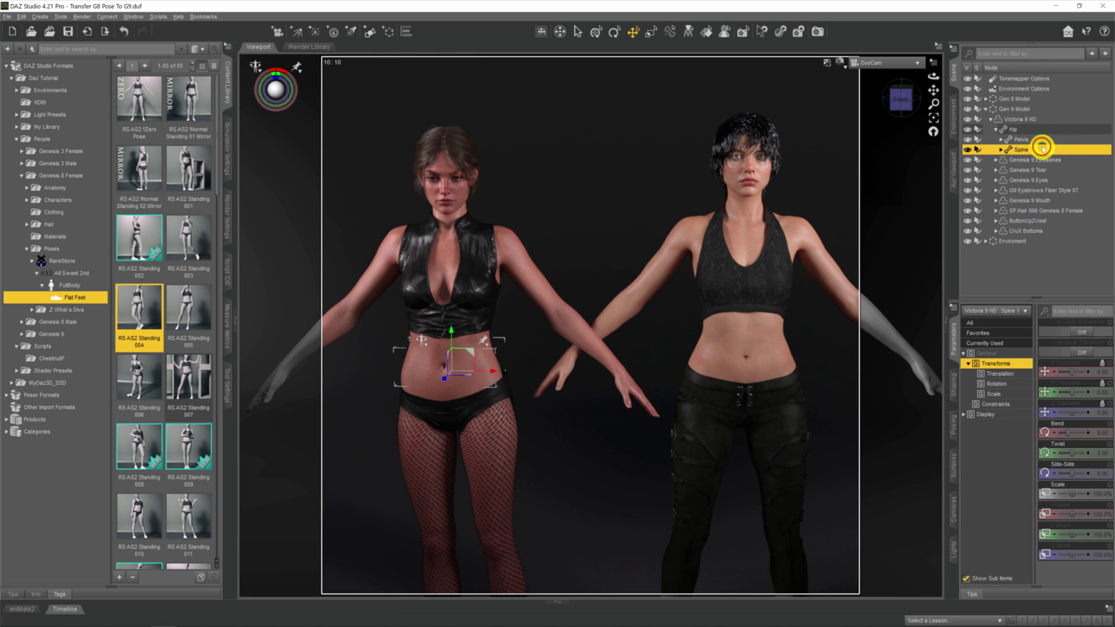
double_click(1051, 159)
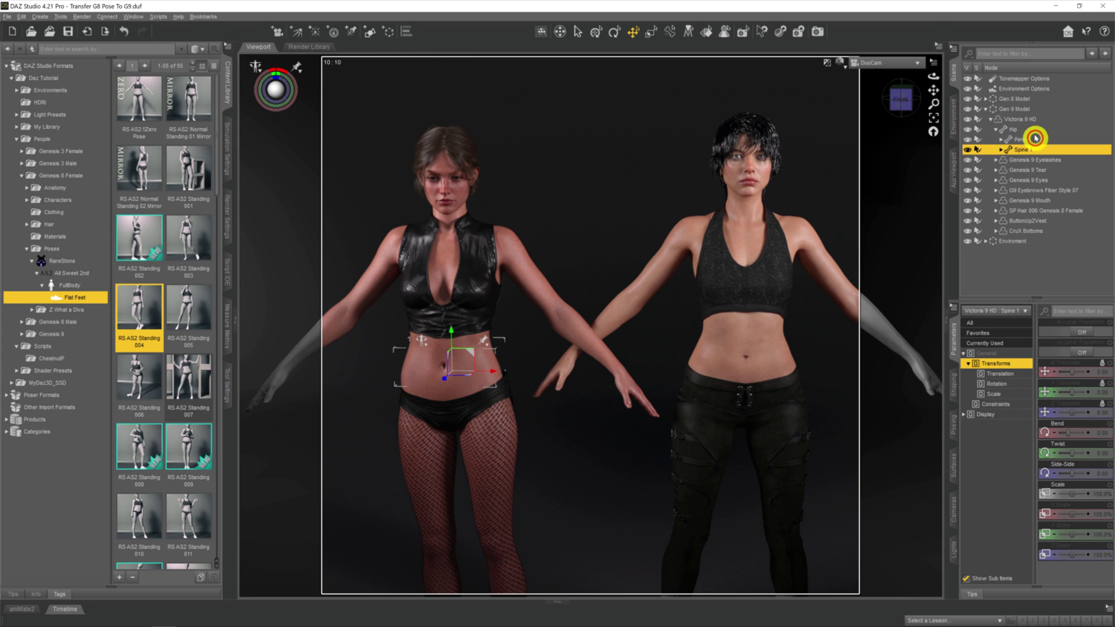
left_click(1032, 119)
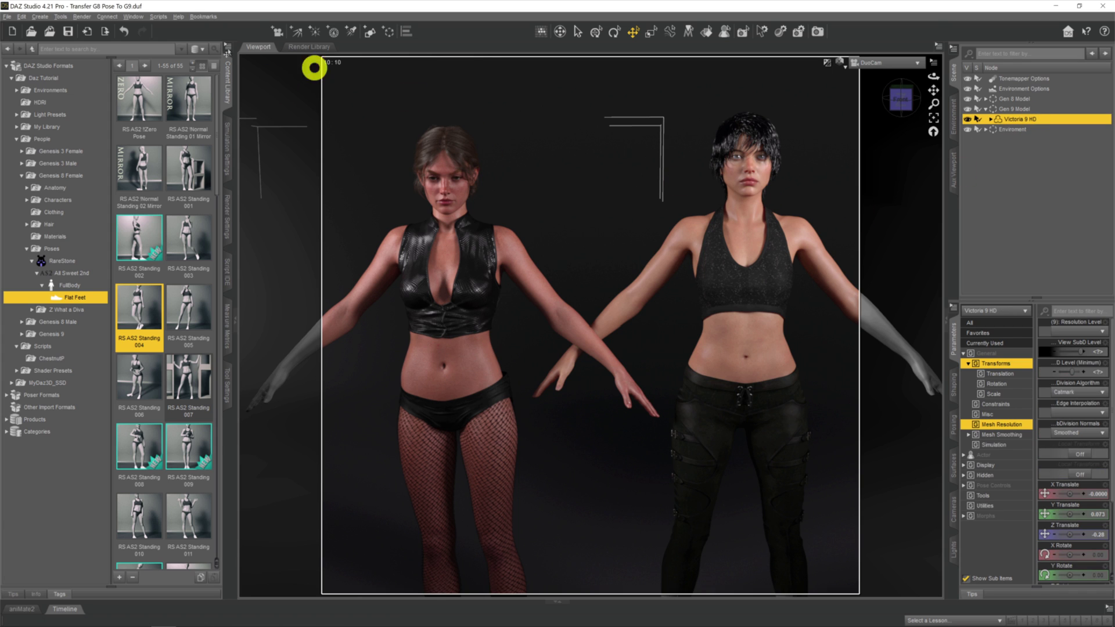
left_click(126, 33)
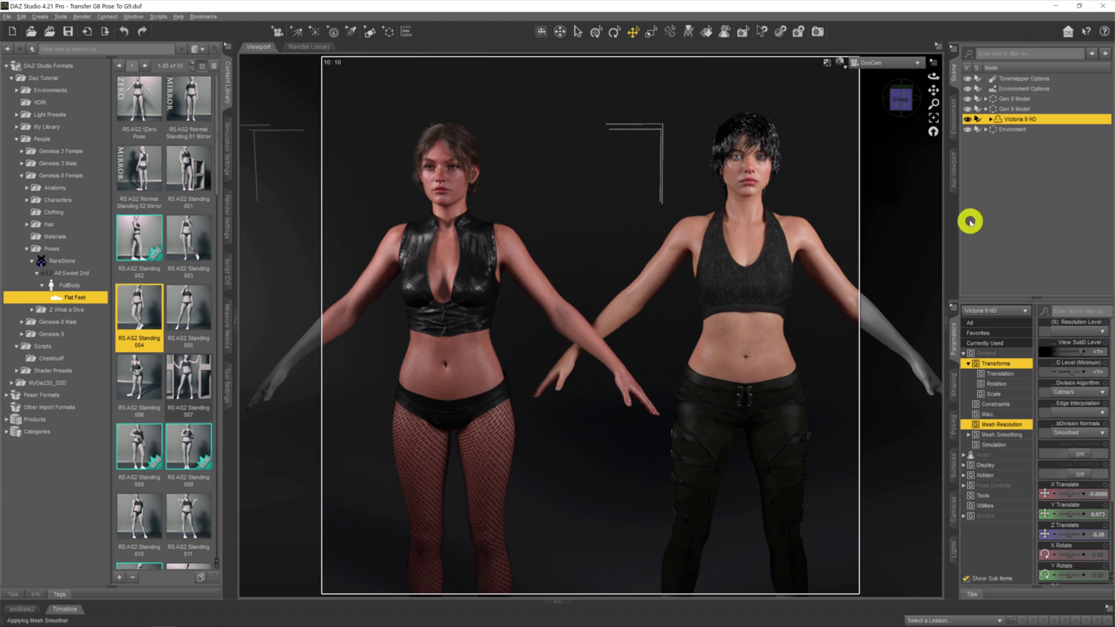
Apply the RS AS2 Standing 004 pose to the Genesis 8.1 Female figure in the Gen 8 Model group
left_click(1027, 101)
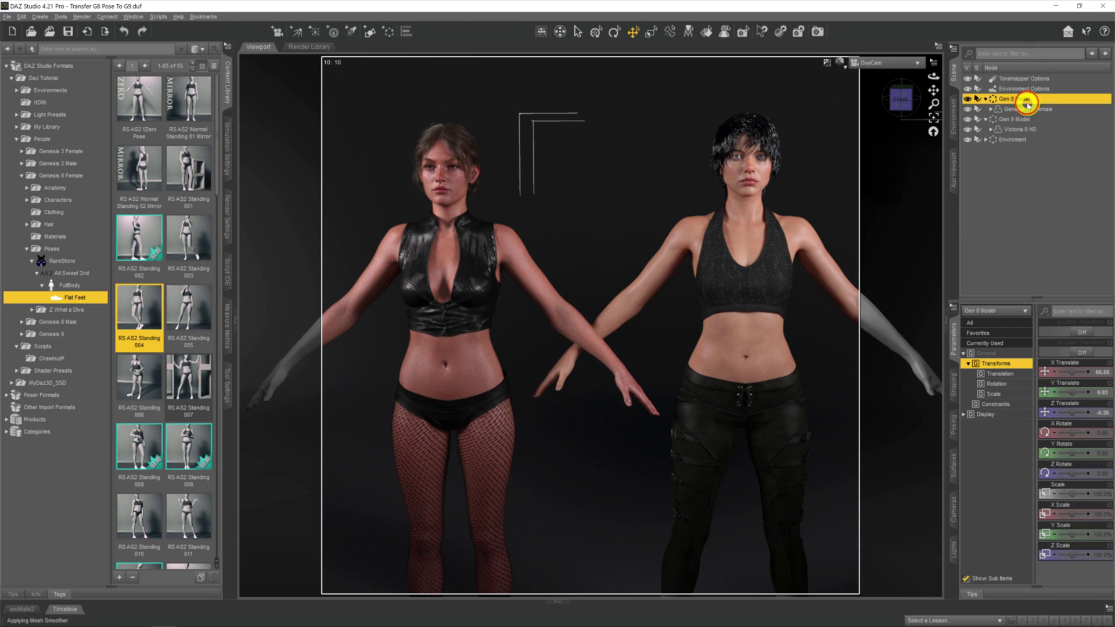
left_click(1039, 109)
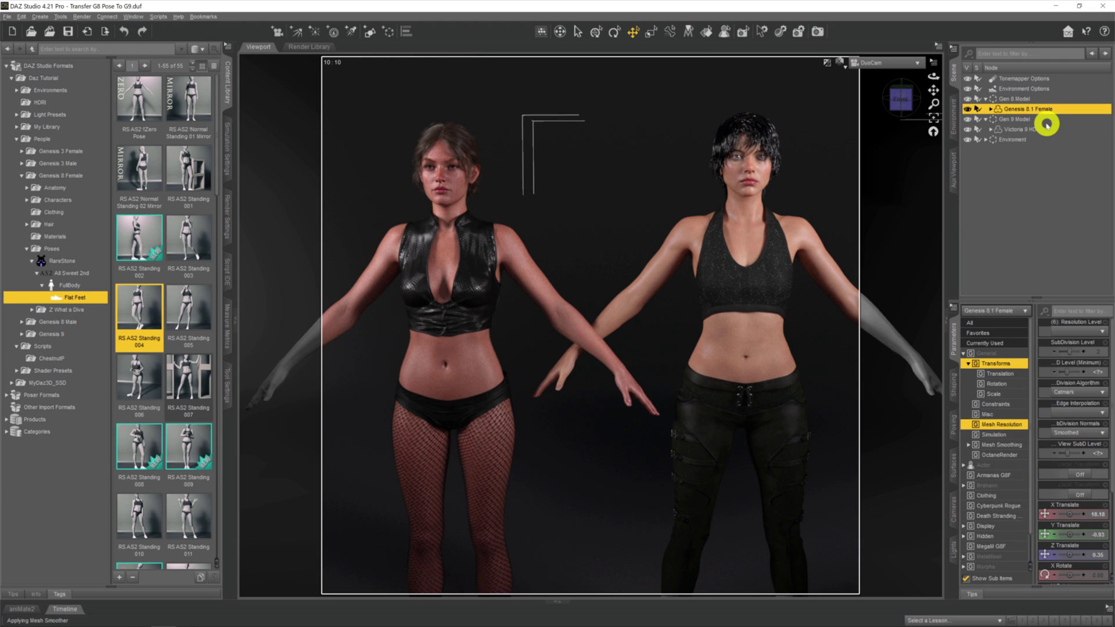
double_click(144, 305)
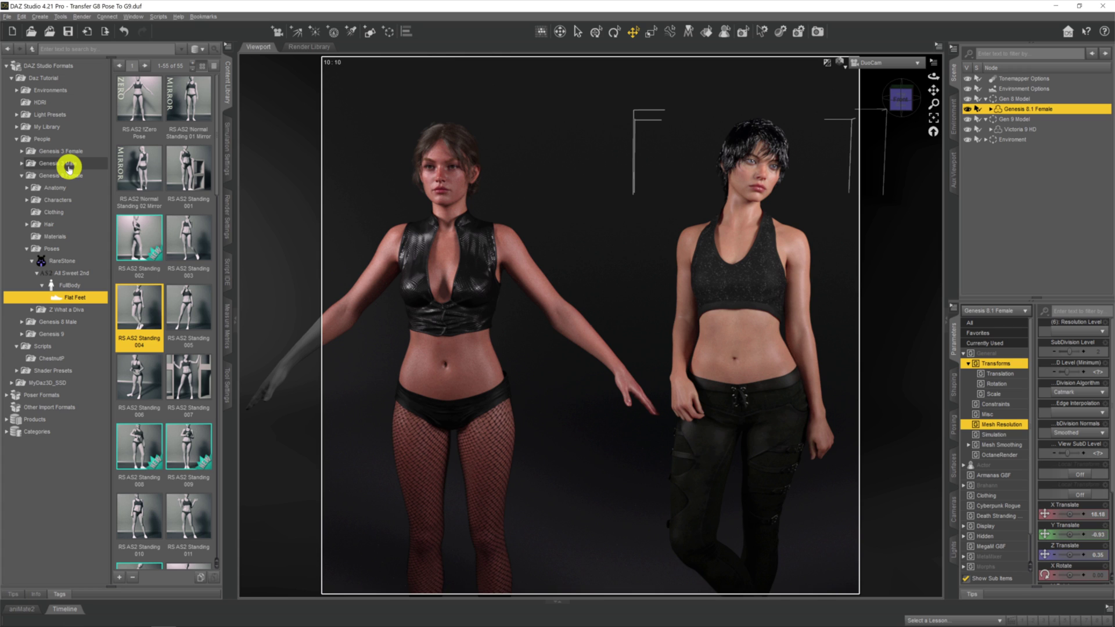
Run the G8F-to-G9 pose transfer script from the ChestnutP folder under Scripts, collapsing the People folder and repositioning the script dialog
double_click(85, 141)
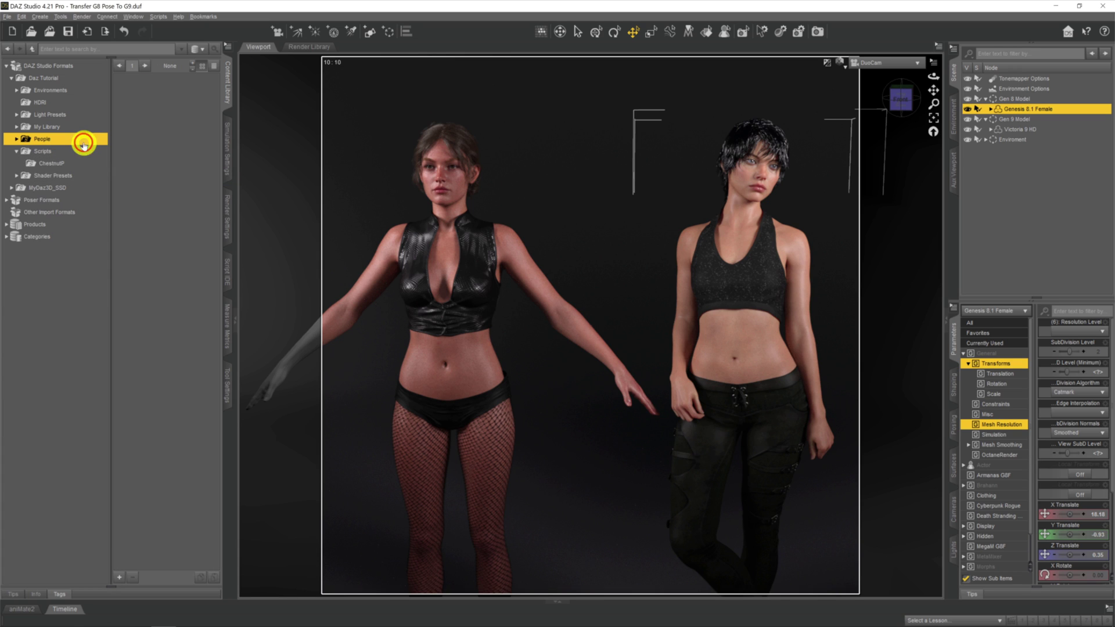
left_click(79, 164)
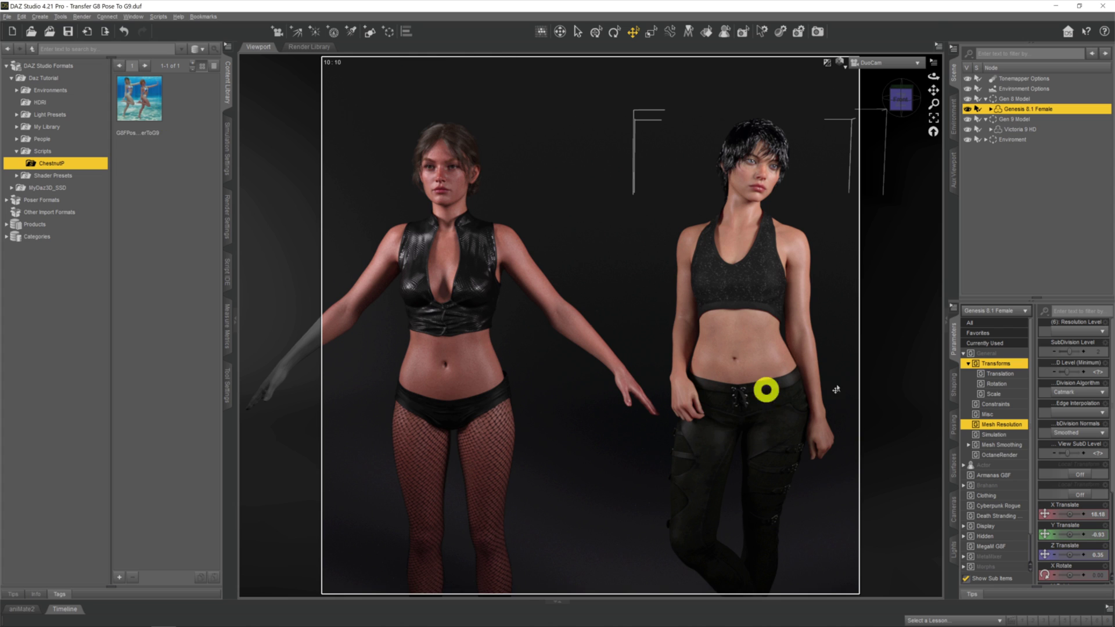
double_click(143, 100)
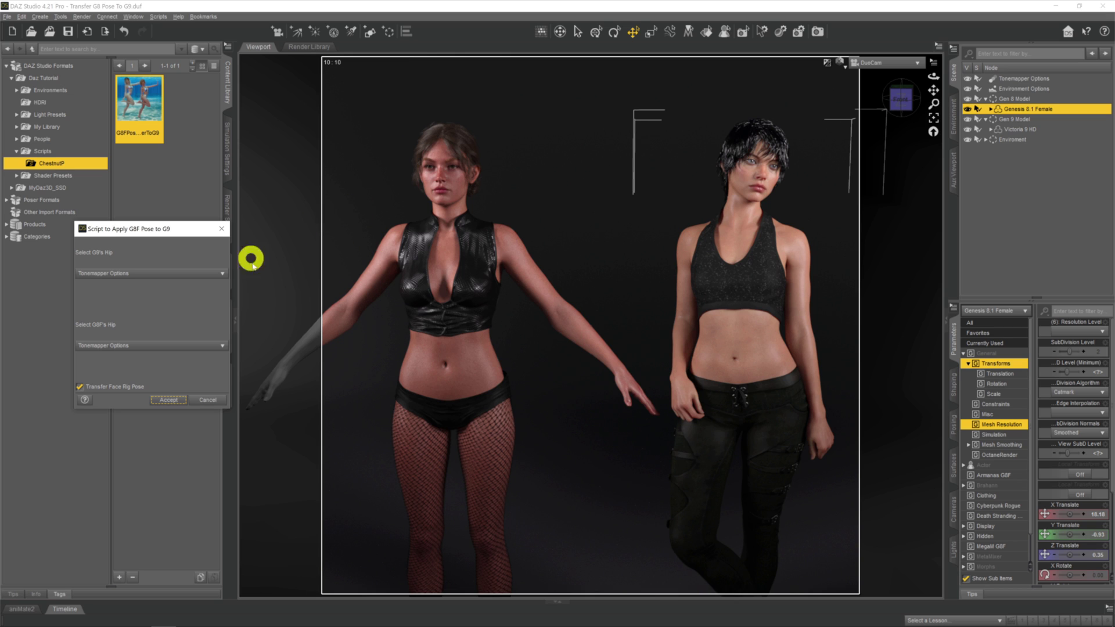
left_click_drag(150, 222, 213, 221)
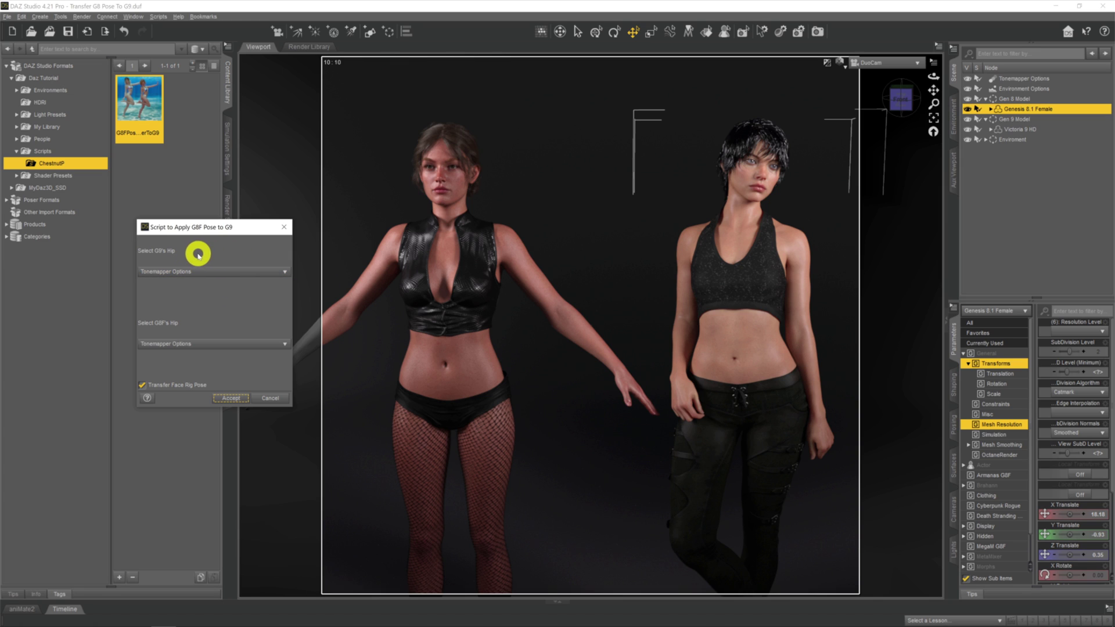
Set the script's G9 hip to the Hip bone of Victoria 9 HD in the Gen 9 Model group
left_click(230, 273)
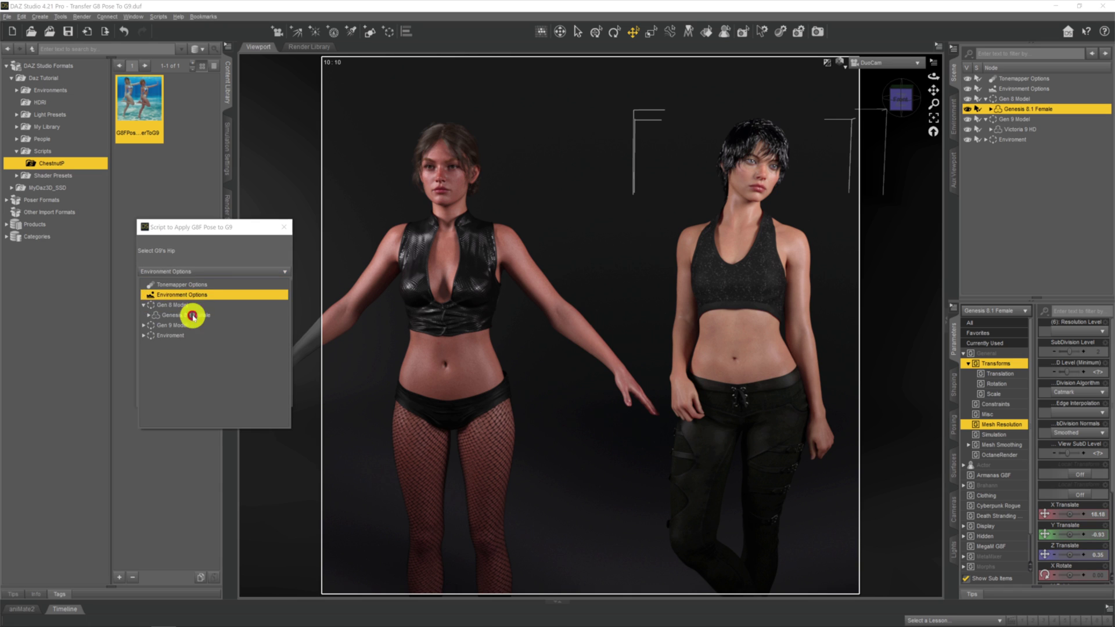
left_click(187, 325)
left_click(195, 336)
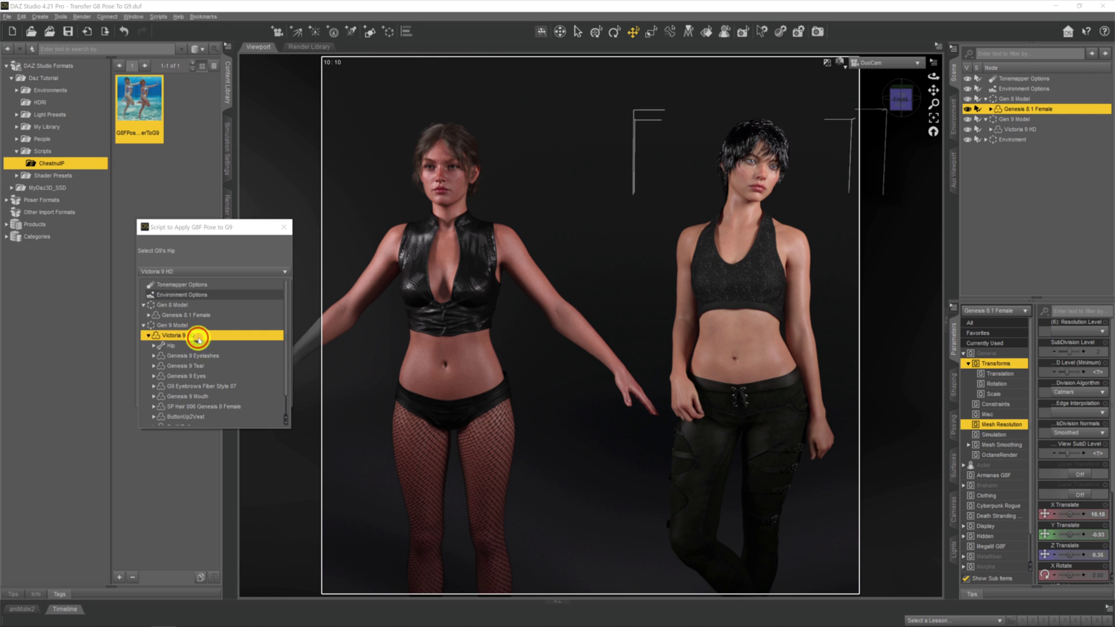
left_click(241, 346)
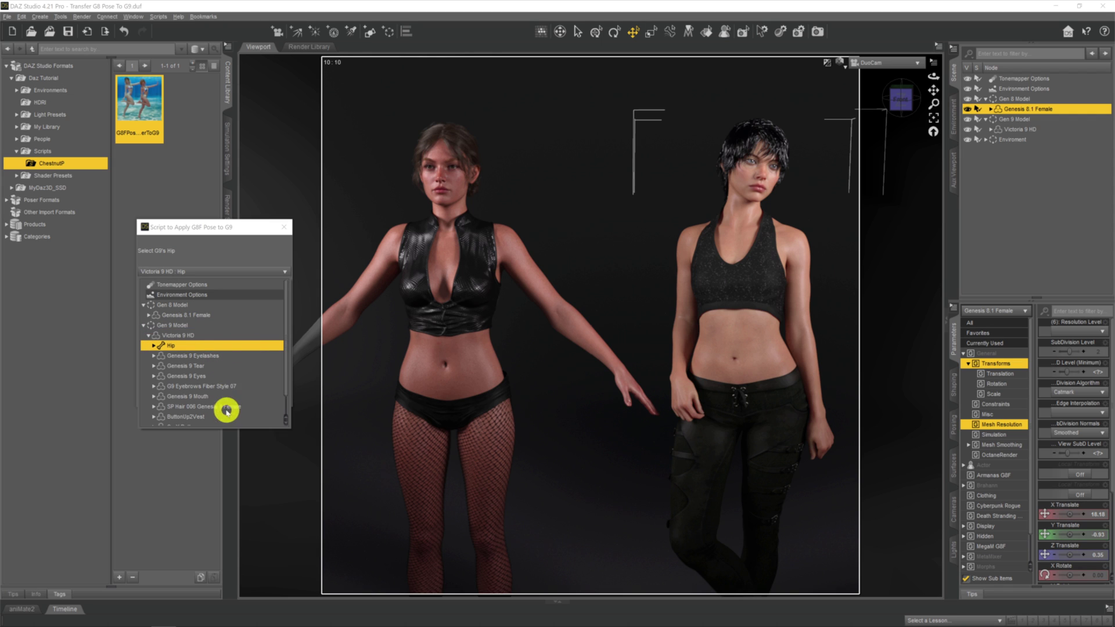
left_click(233, 262)
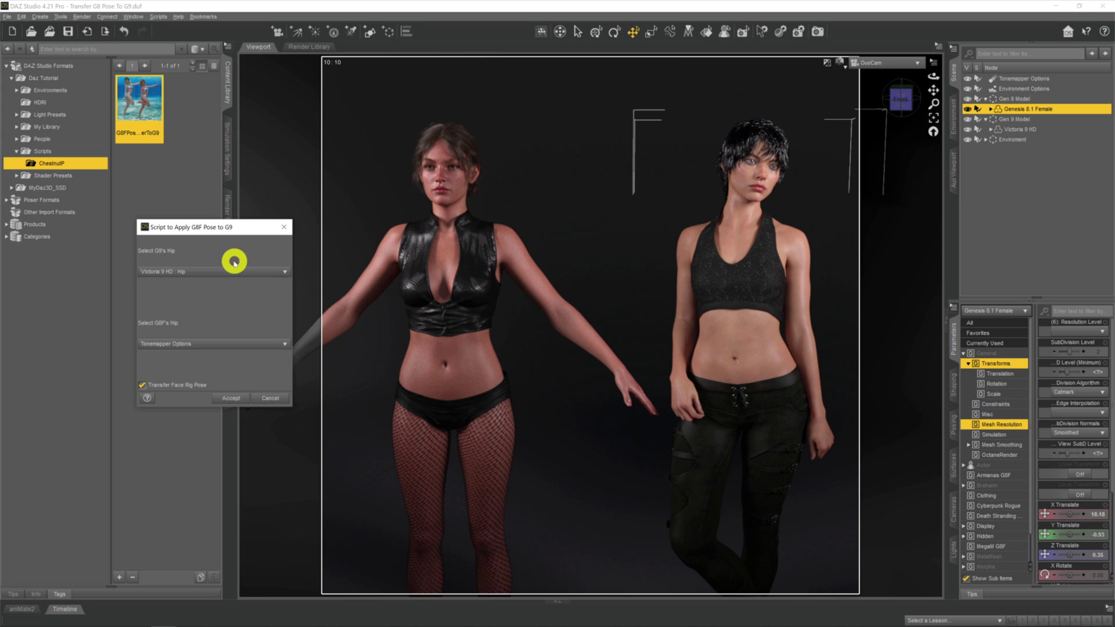
Choose Genesis 8.1 Female for the script's G8F hip and run the transfer with Transfer Face Rig Pose enabled
left_click(208, 342)
left_click(208, 379)
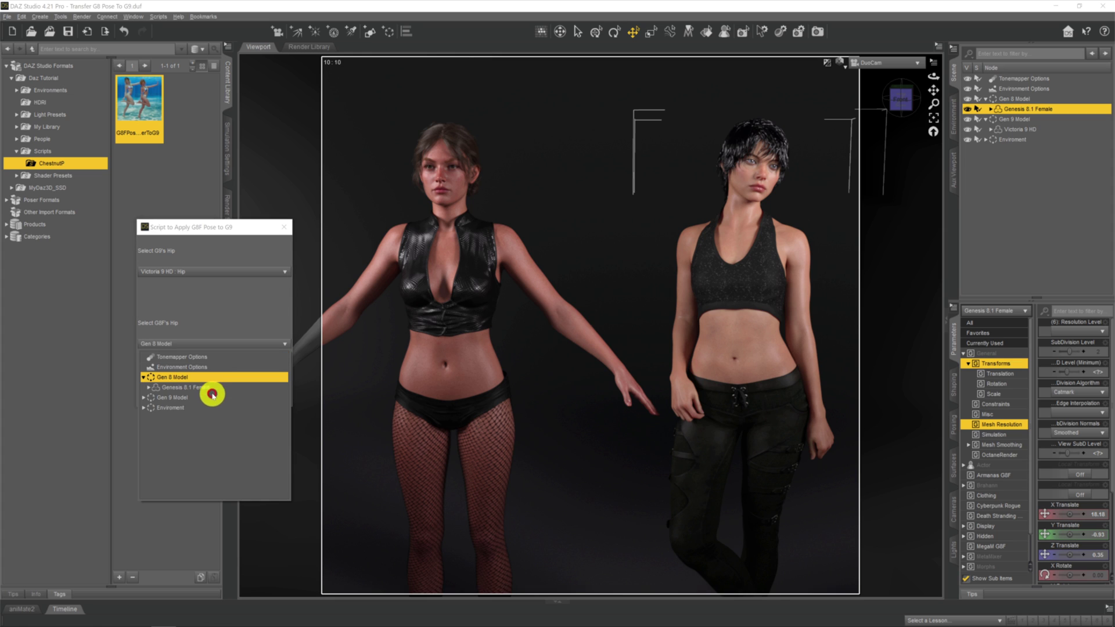
left_click(213, 387)
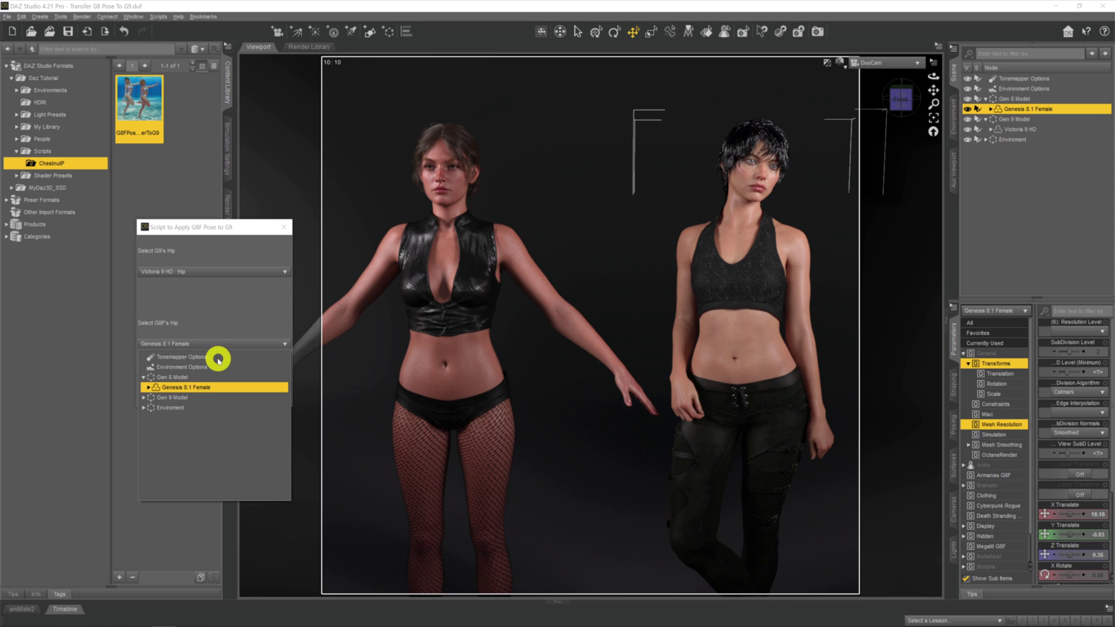
left_click(225, 290)
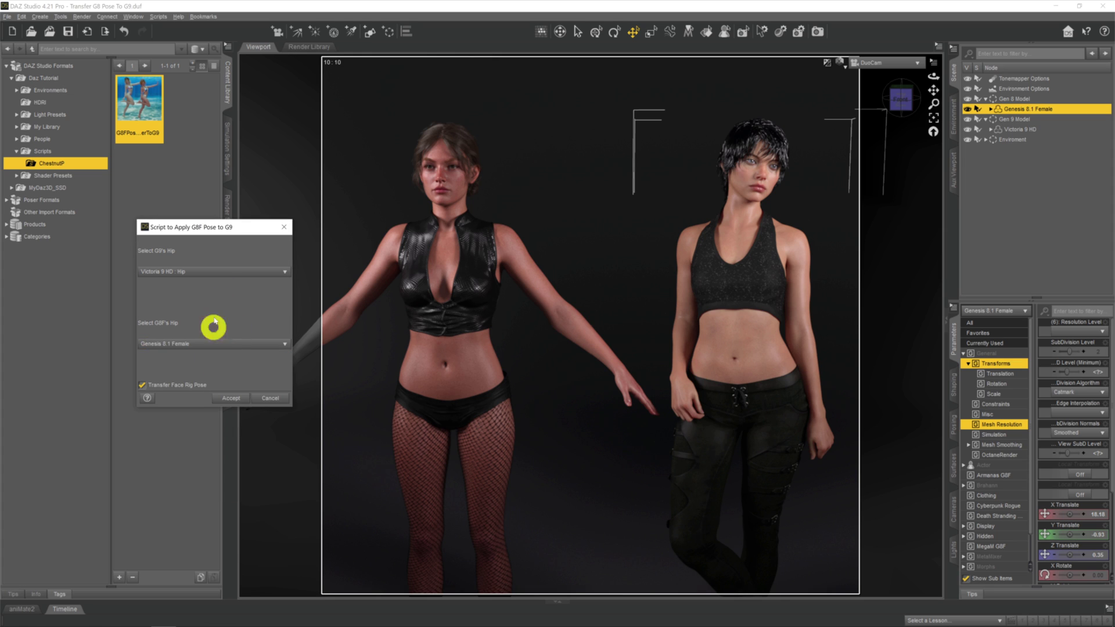
left_click_drag(219, 226, 181, 235)
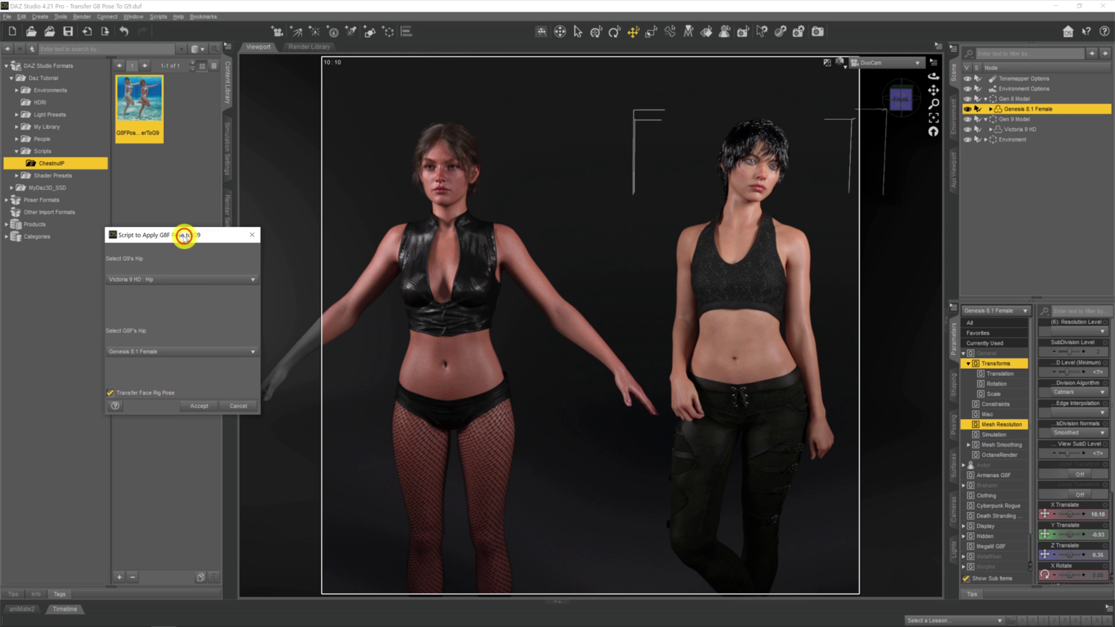
left_click(205, 407)
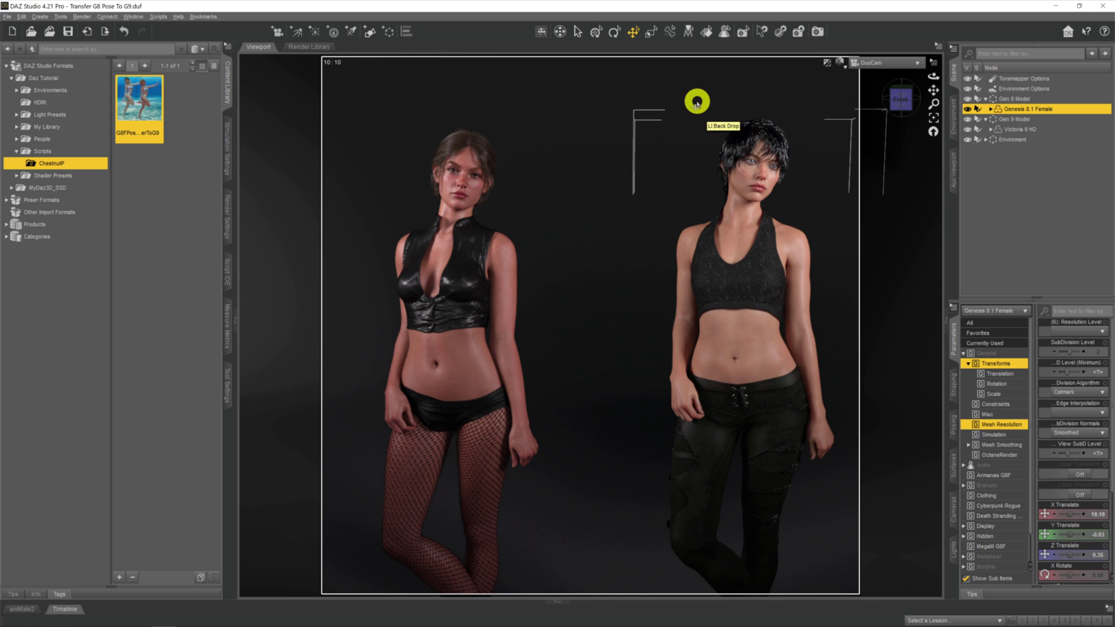
Switch the viewport to the Gen9Cam camera to view the posed Genesis 9 figure
left_click(877, 64)
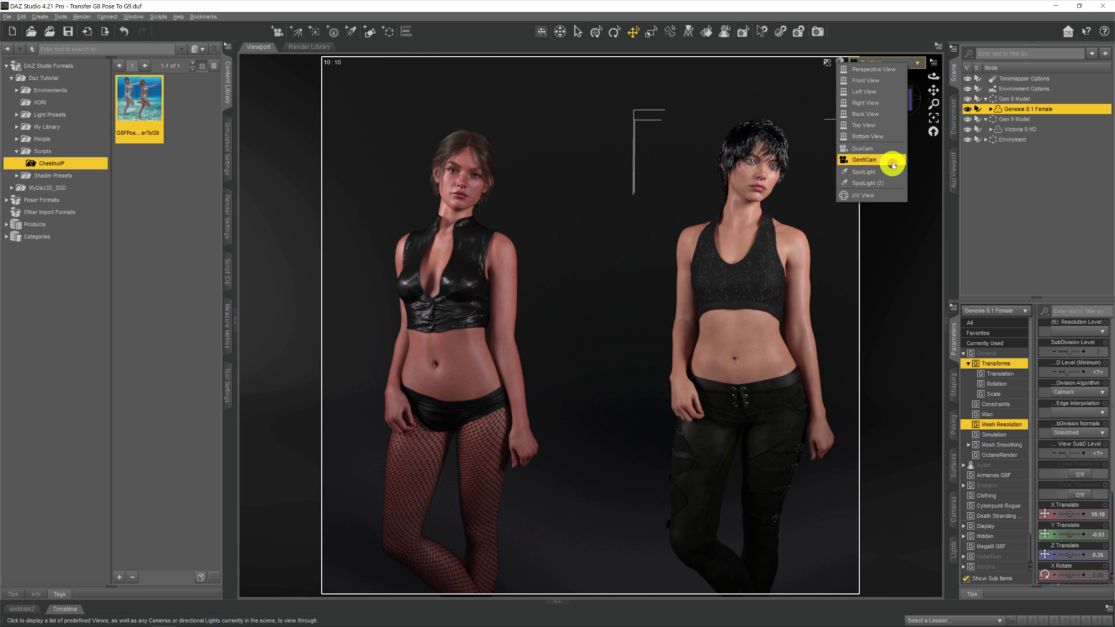
left_click(891, 162)
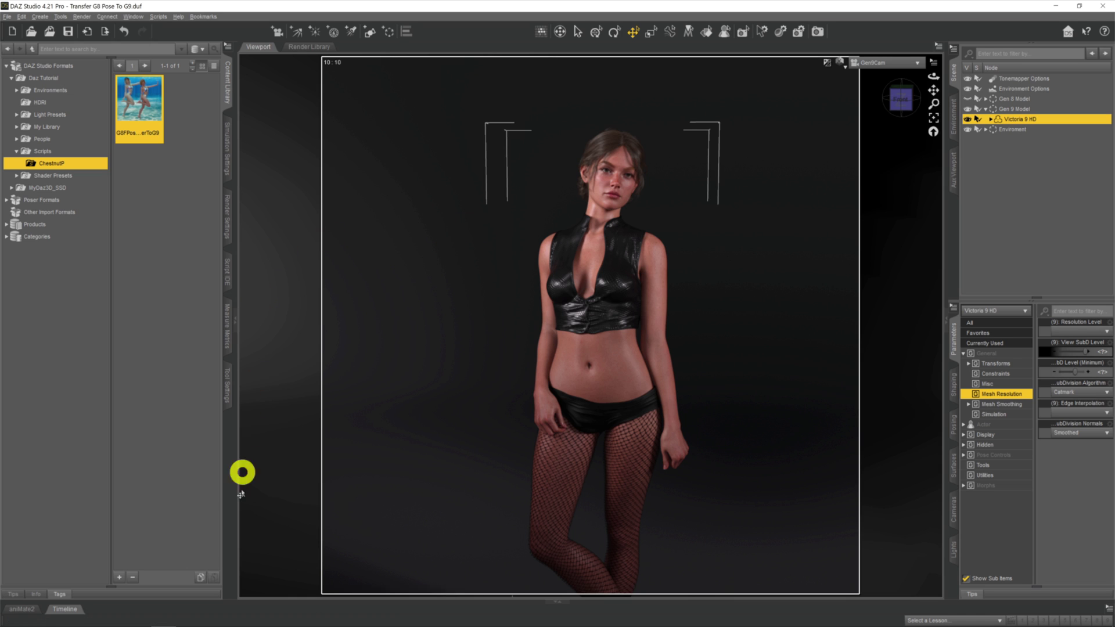
mouse_move(243, 616)
left_click(340, 617)
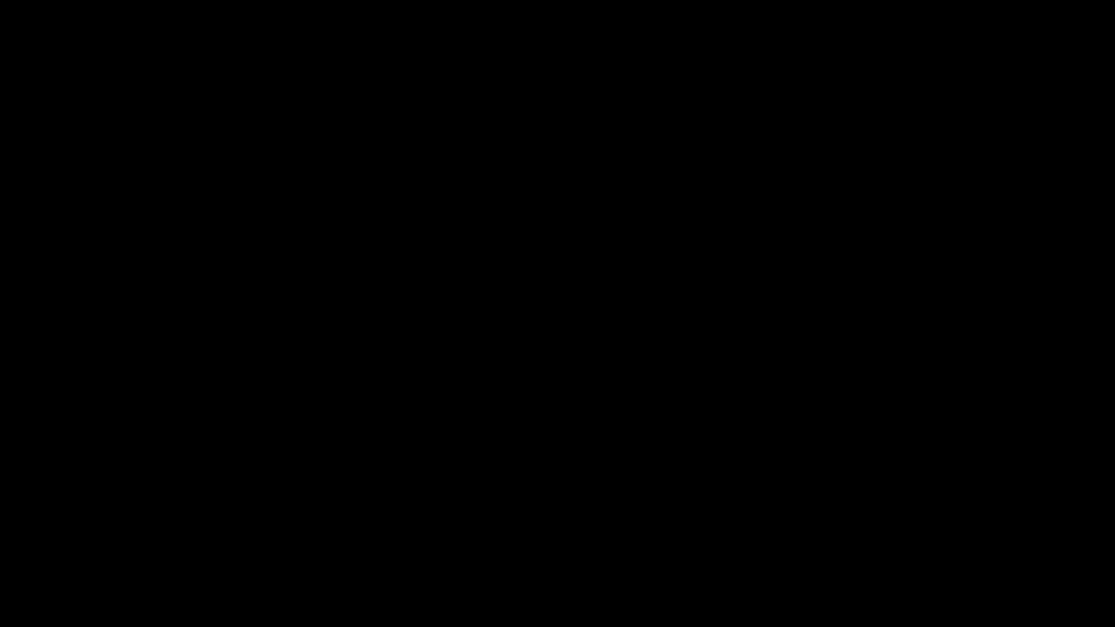